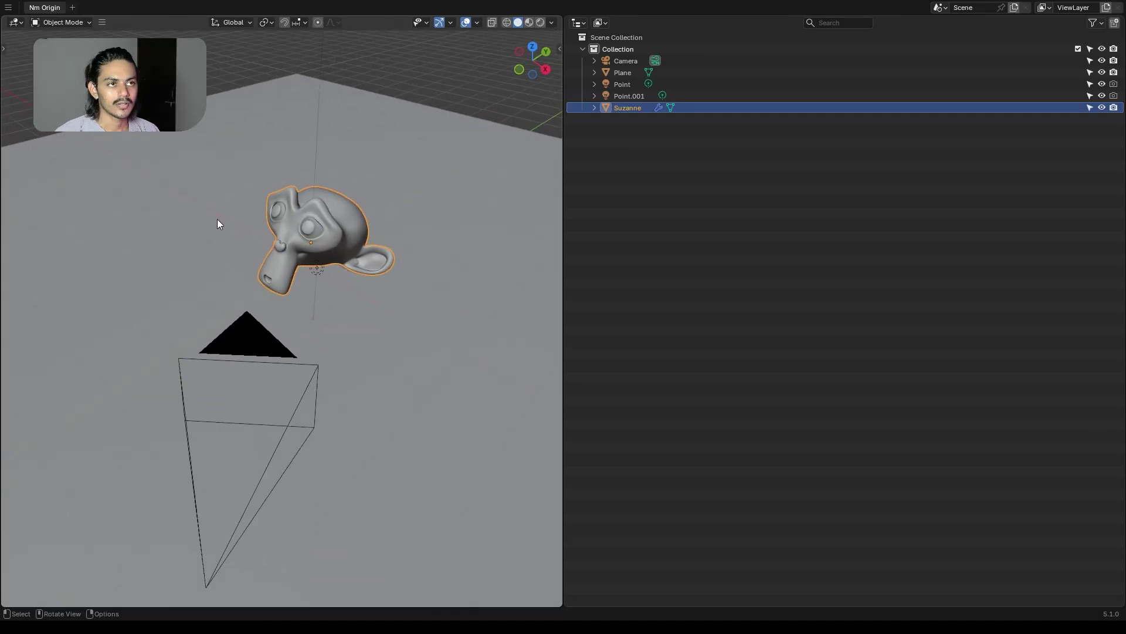
# Preview the Suzanne scene in Rendered shading with the viewport overlays hidden.
pyautogui.click(539, 21)
pyautogui.scroll(3, 346, 236)
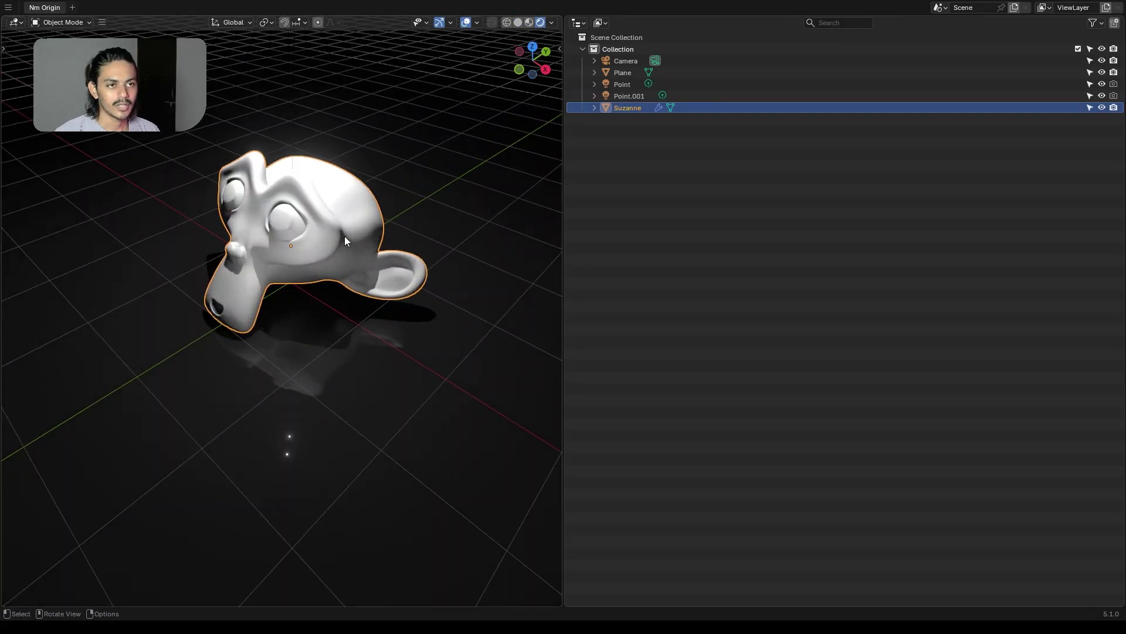
pyautogui.click(466, 22)
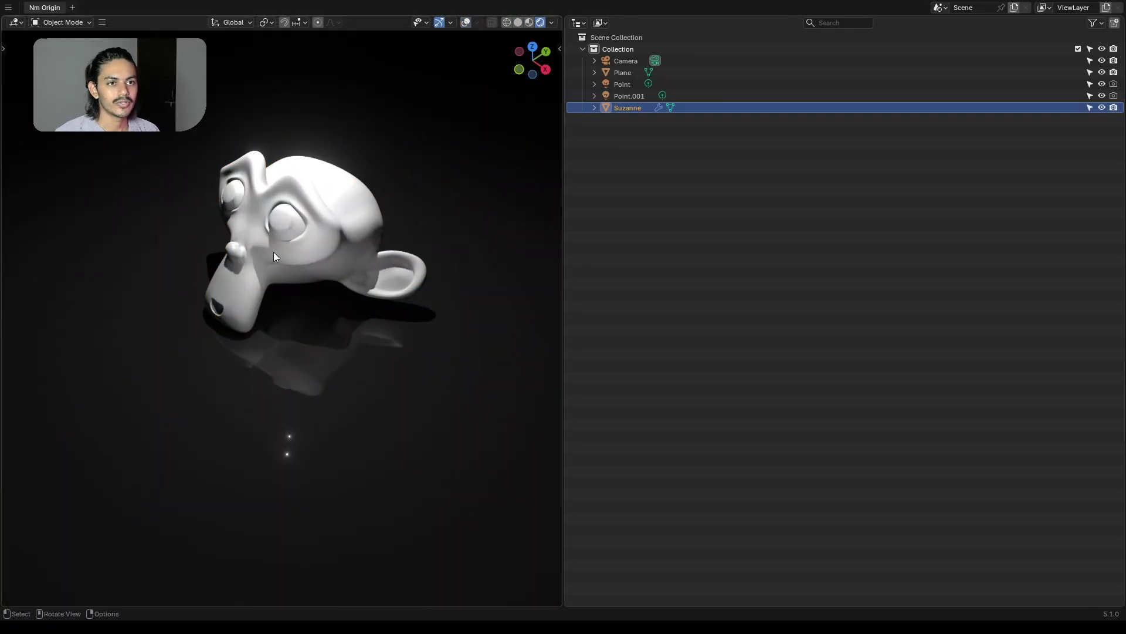
pyautogui.moveTo(273, 252); pyautogui.dragTo(311, 235, button='middle')
pyautogui.scroll(2, 227, 251)
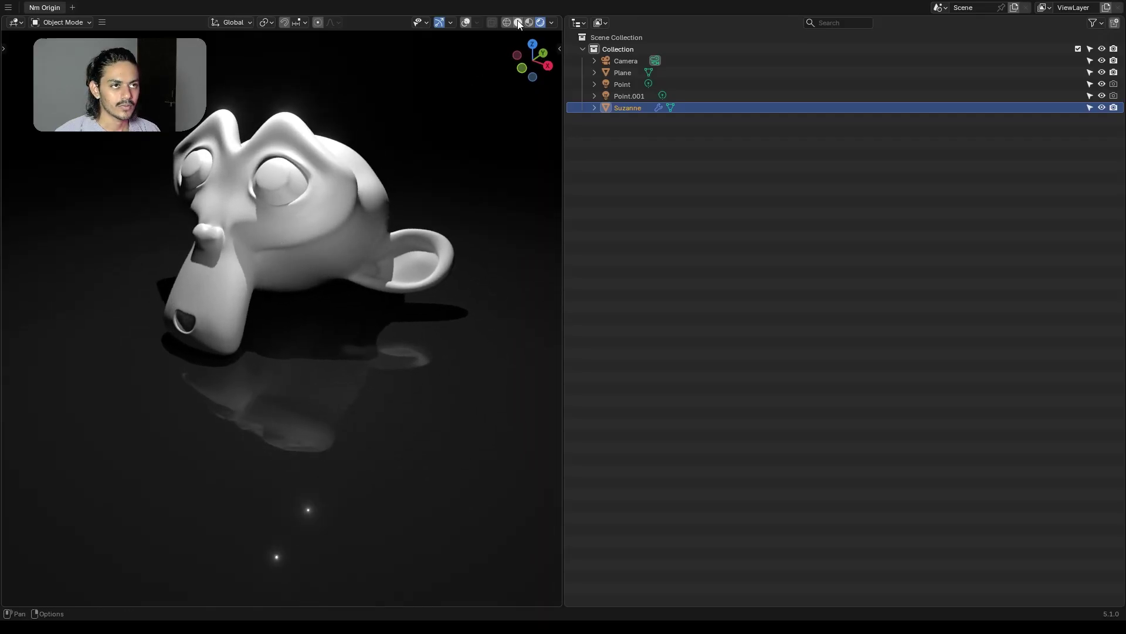
# Compare with Solid shading, turn the viewport overlays back on and return to Rendered shading.
pyautogui.click(517, 23)
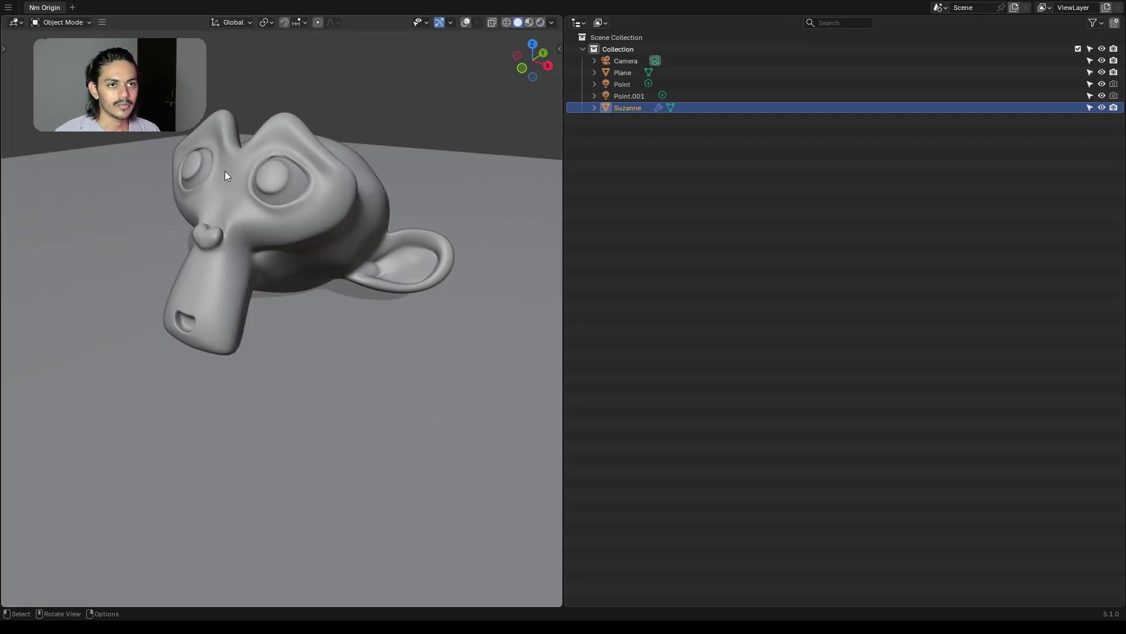
pyautogui.click(471, 22)
pyautogui.click(540, 21)
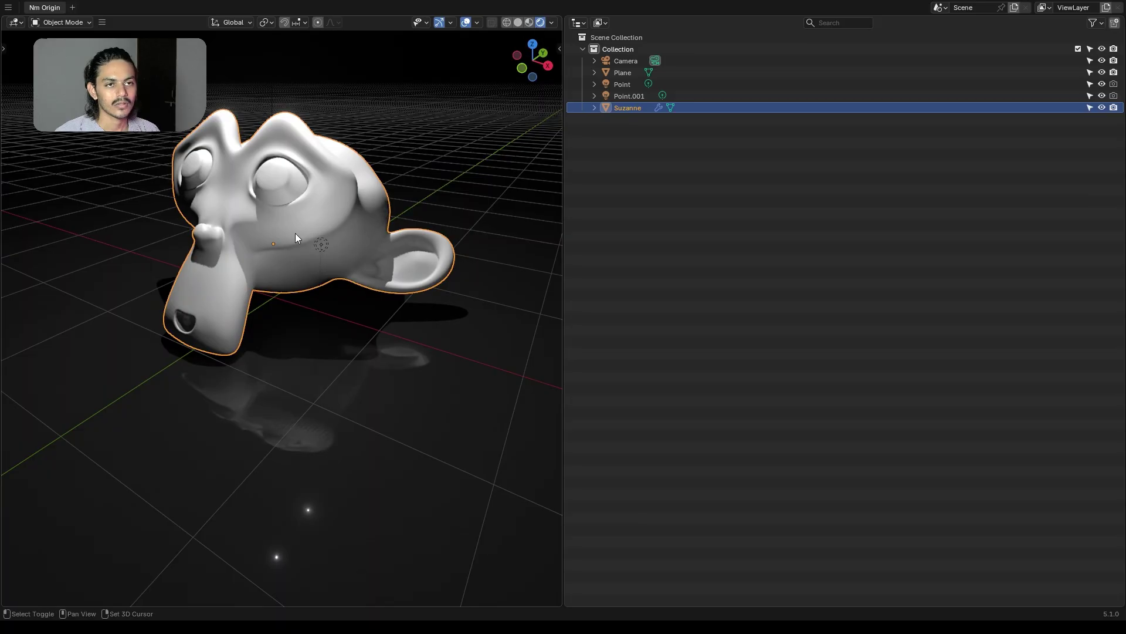
pyautogui.moveTo(255, 277); pyautogui.dragTo(291, 255, button='middle')
# Change the Outliner area to a Shader Editor and create a new material for Suzanne.
pyautogui.click(579, 23)
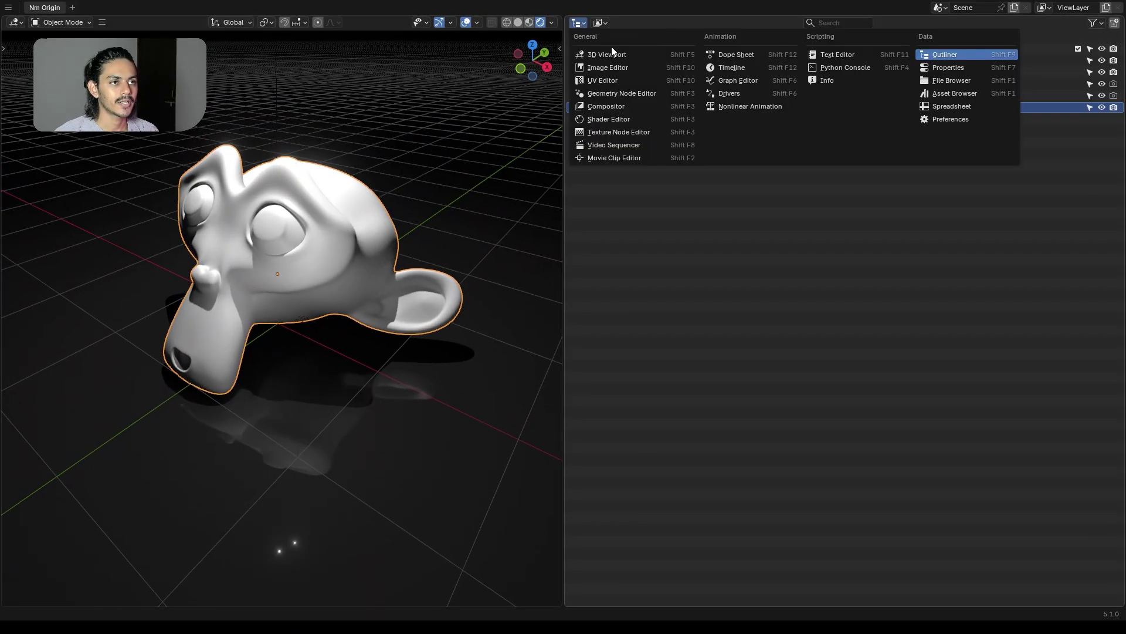
pyautogui.click(638, 120)
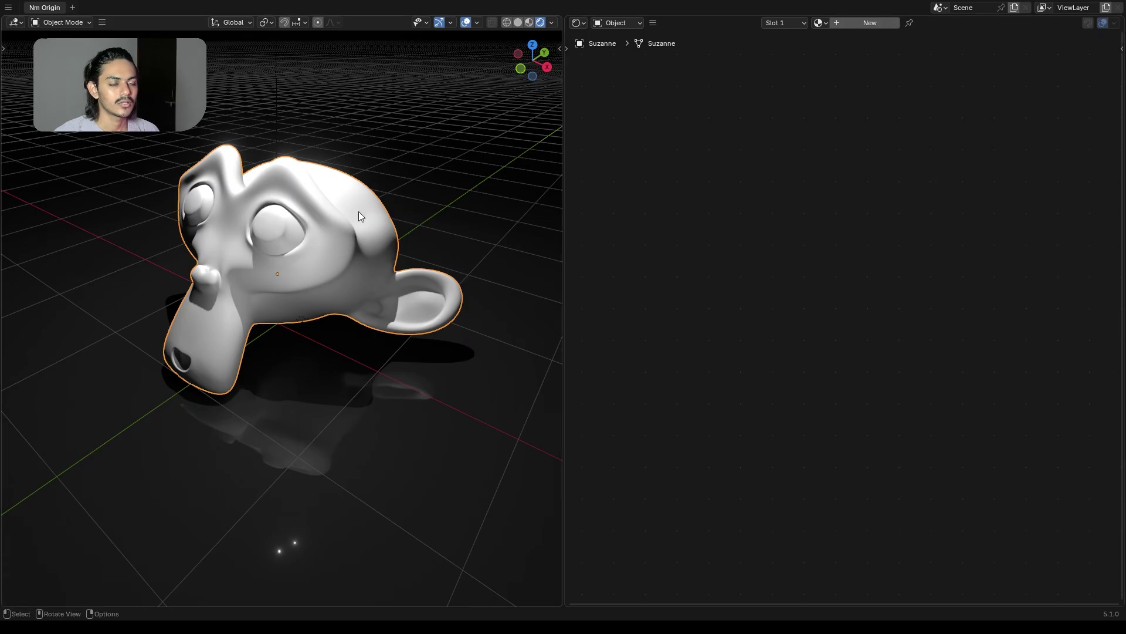
pyautogui.moveTo(360, 225); pyautogui.dragTo(372, 223, button='middle')
pyautogui.scroll(3, 342, 220)
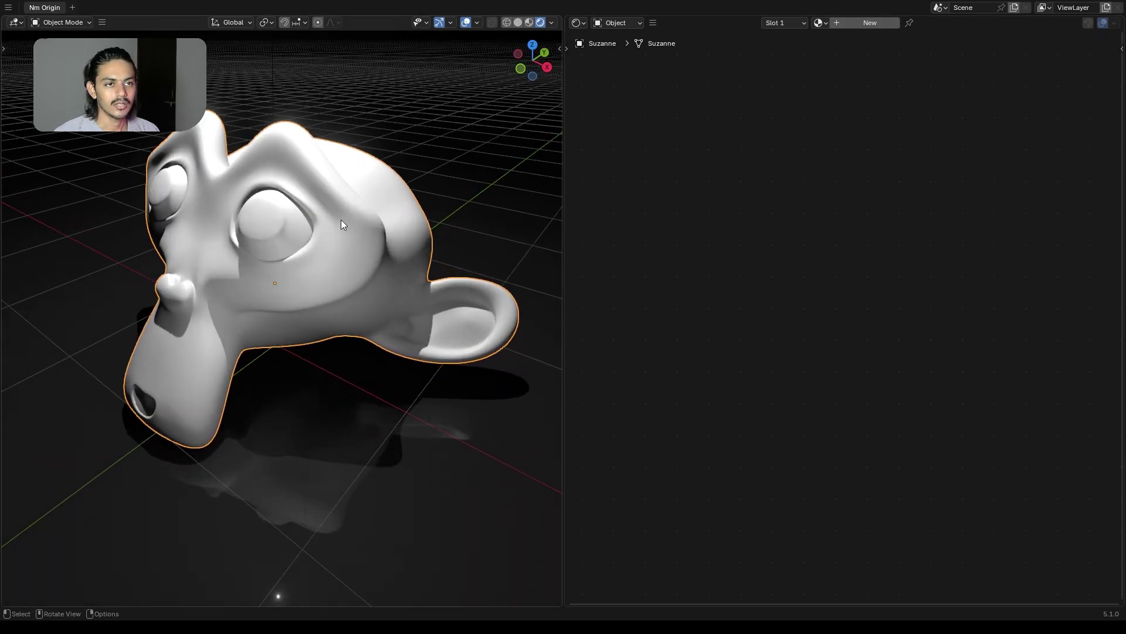
pyautogui.click(872, 25)
pyautogui.scroll(2, 887, 358)
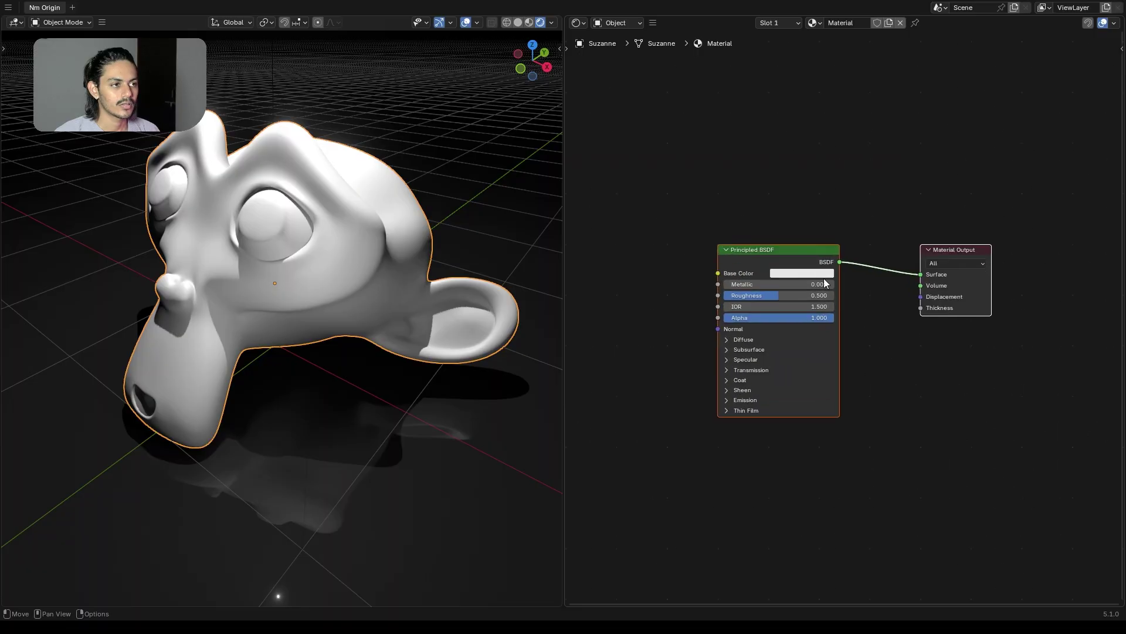
pyautogui.scroll(2, 760, 284)
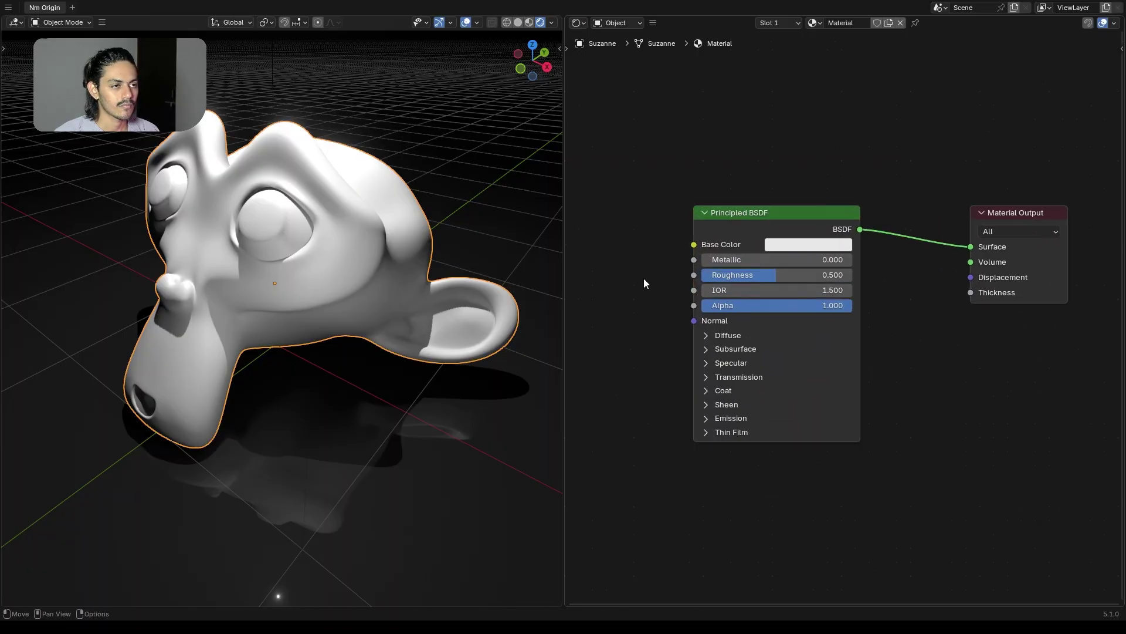
pyautogui.moveTo(644, 283); pyautogui.dragTo(779, 269, button='middle')
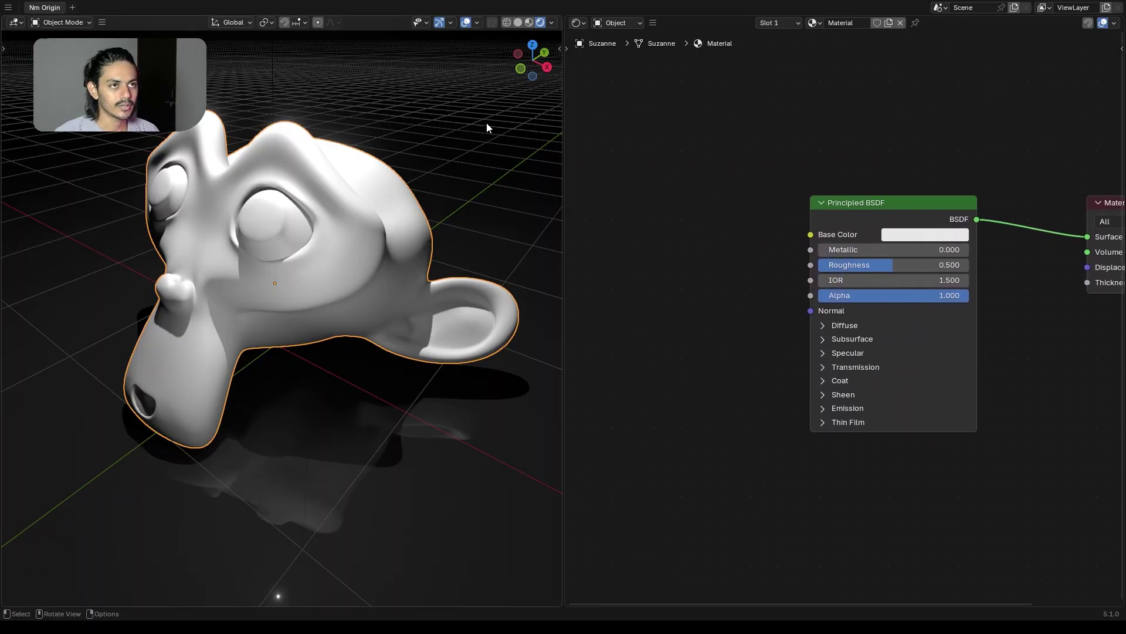
# Hide the viewport overlays and add a Texture Coordinate node before the Principled BSDF.
pyautogui.click(467, 22)
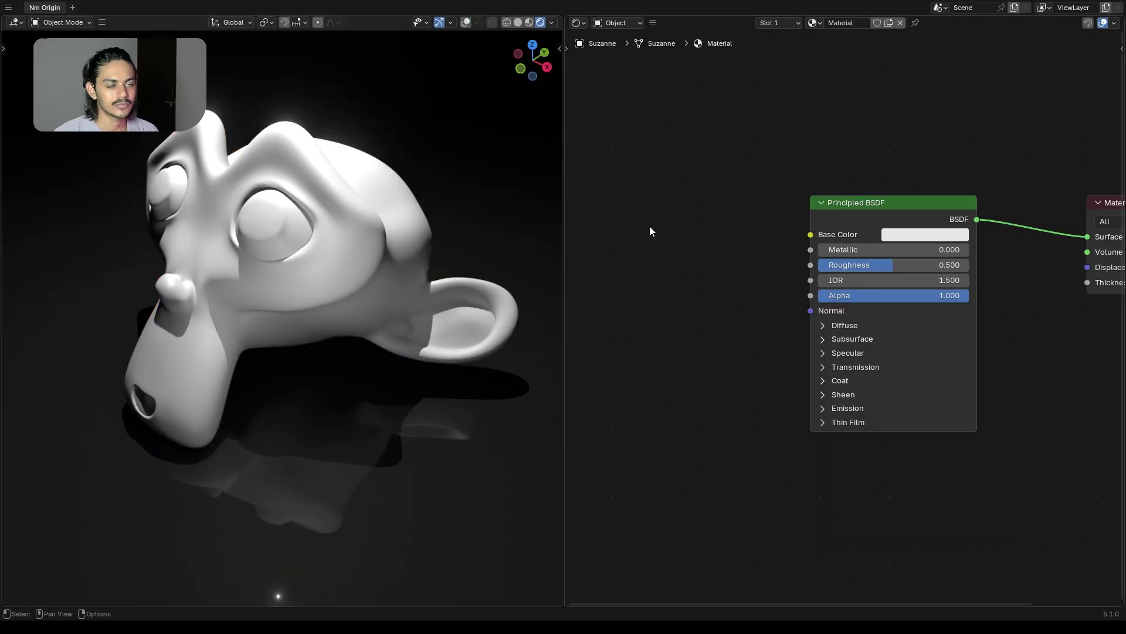
pyautogui.moveTo(666, 276); pyautogui.dragTo(684, 277, button='middle')
pyautogui.scroll(1, 675, 275)
pyautogui.hotkey('shift', 'a')
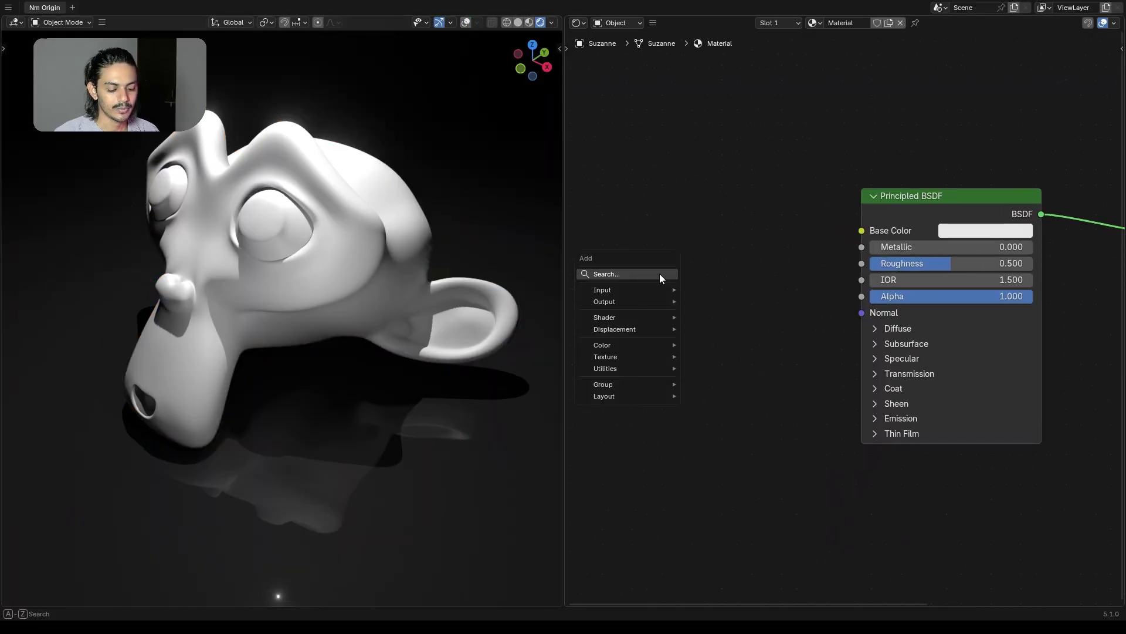
pyautogui.write('c')
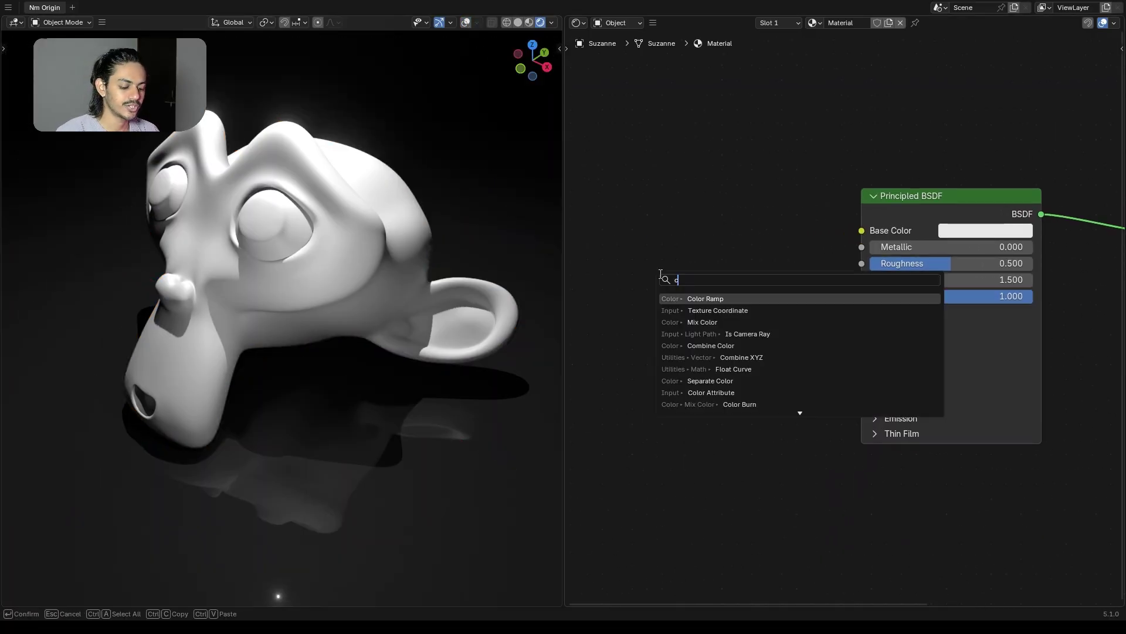
pyautogui.write('oord')
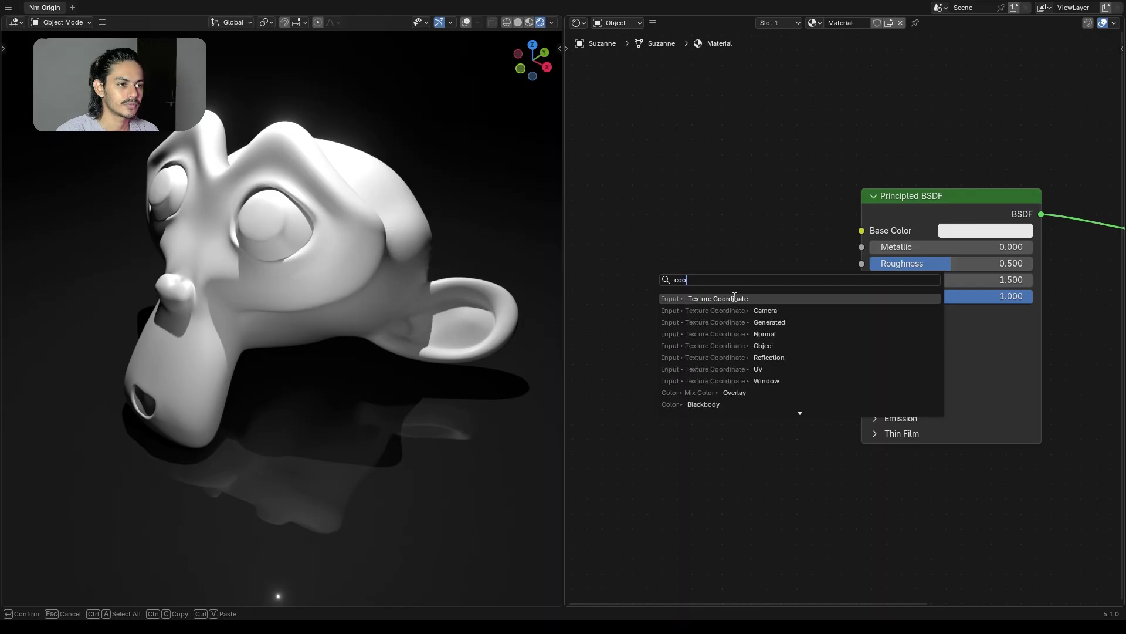
pyautogui.press('Return')
pyautogui.click(603, 239)
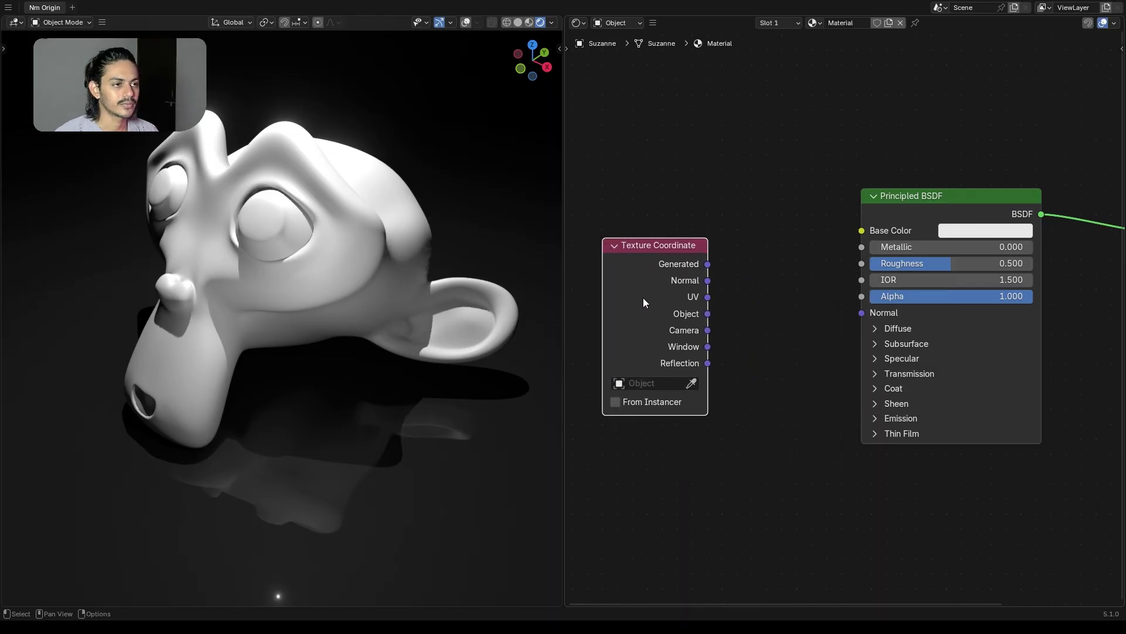
pyautogui.moveTo(644, 298); pyautogui.dragTo(637, 281)
# Connect the Texture Coordinate's Object output to Base Color and move the node farther from the Principled BSDF.
pyautogui.moveTo(702, 297)
pyautogui.mouseDown()
pyautogui.moveTo(852, 206)
pyautogui.moveTo(856, 237)
pyautogui.moveTo(811, 271)
pyautogui.moveTo(786, 269)
pyautogui.moveTo(859, 235)
pyautogui.mouseUp()
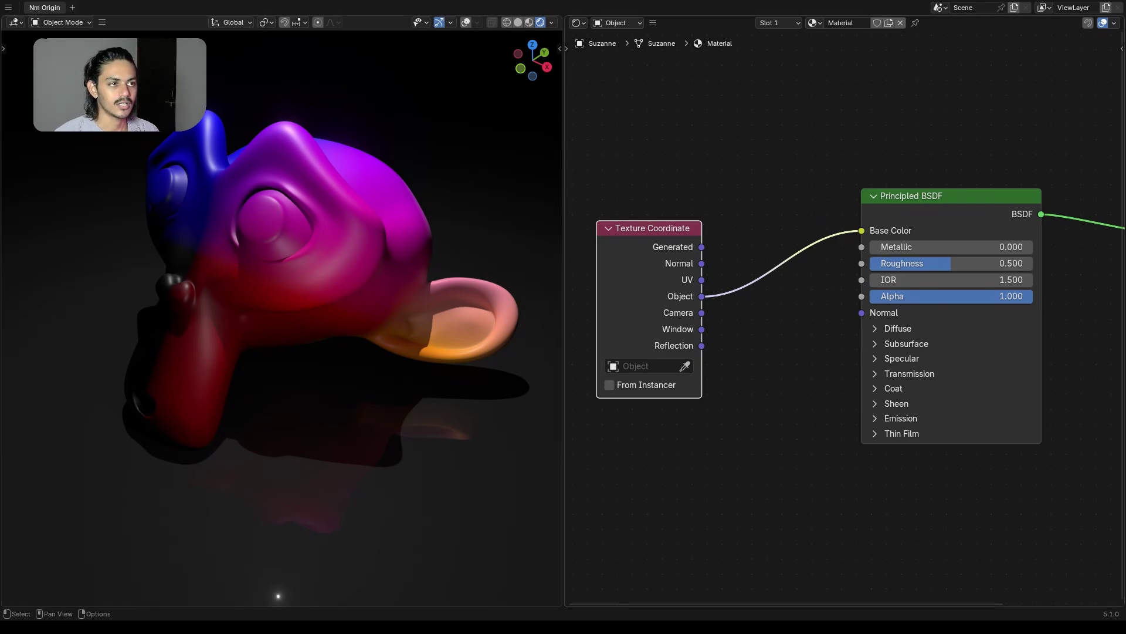
pyautogui.moveTo(658, 232)
pyautogui.mouseDown()
pyautogui.moveTo(668, 212)
pyautogui.moveTo(653, 226)
pyautogui.mouseUp()
pyautogui.moveTo(805, 332); pyautogui.dragTo(886, 335, button='middle')
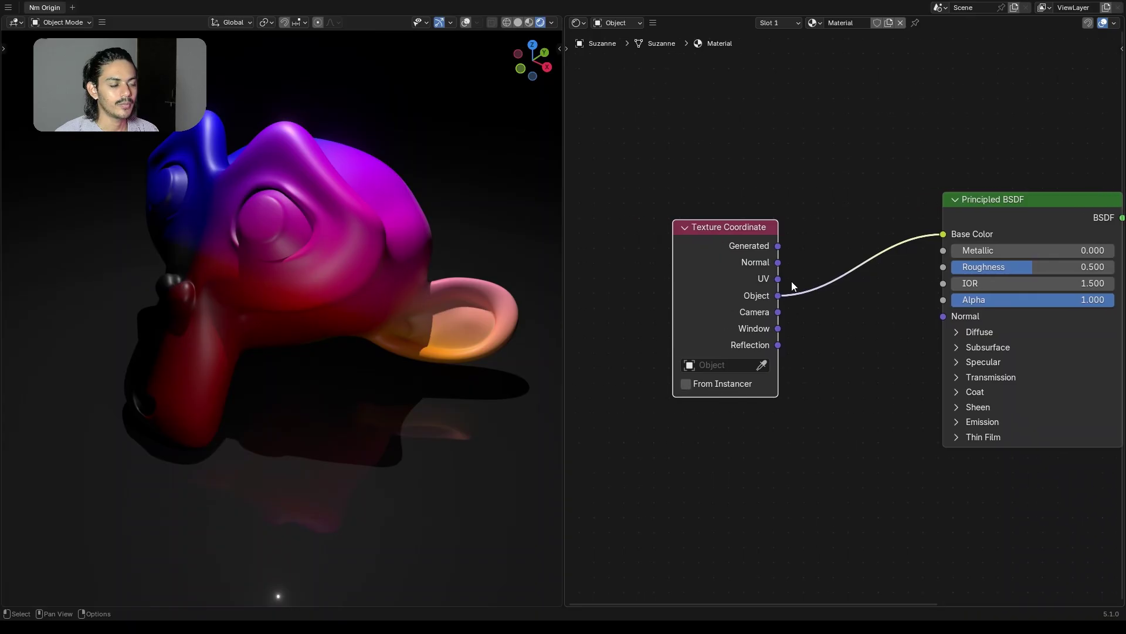
pyautogui.moveTo(731, 266); pyautogui.dragTo(658, 276)
pyautogui.moveTo(742, 306); pyautogui.dragTo(821, 293, button='middle')
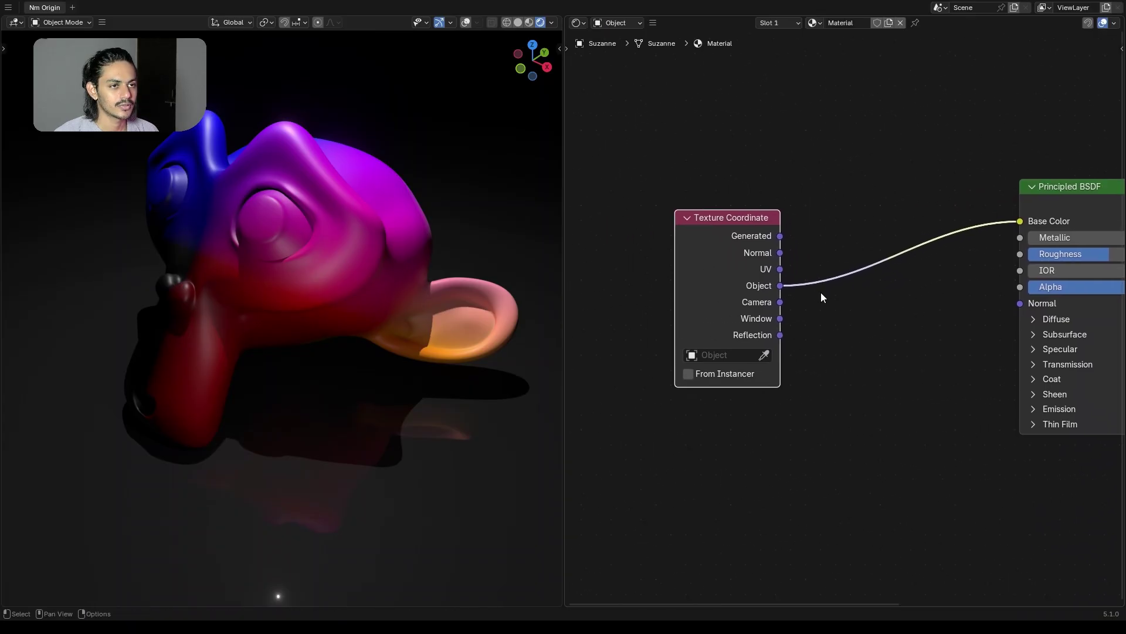
pyautogui.moveTo(708, 292); pyautogui.dragTo(646, 288)
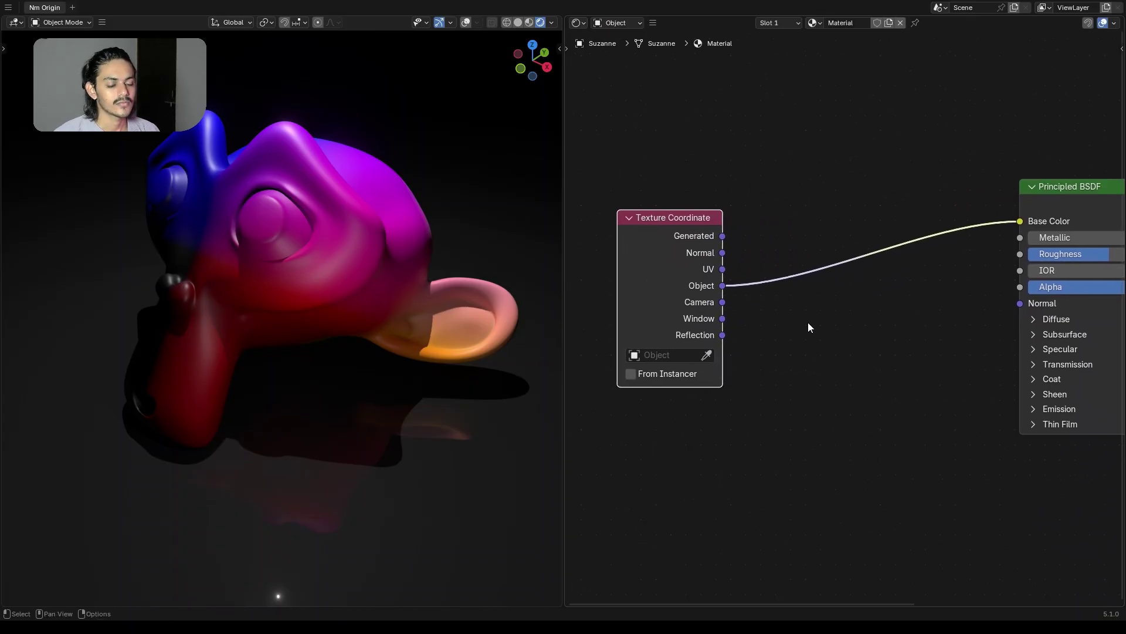
# Insert a Color Ramp node on the link between the Texture Coordinate and the Principled BSDF.
pyautogui.hotkey('shift', 'a')
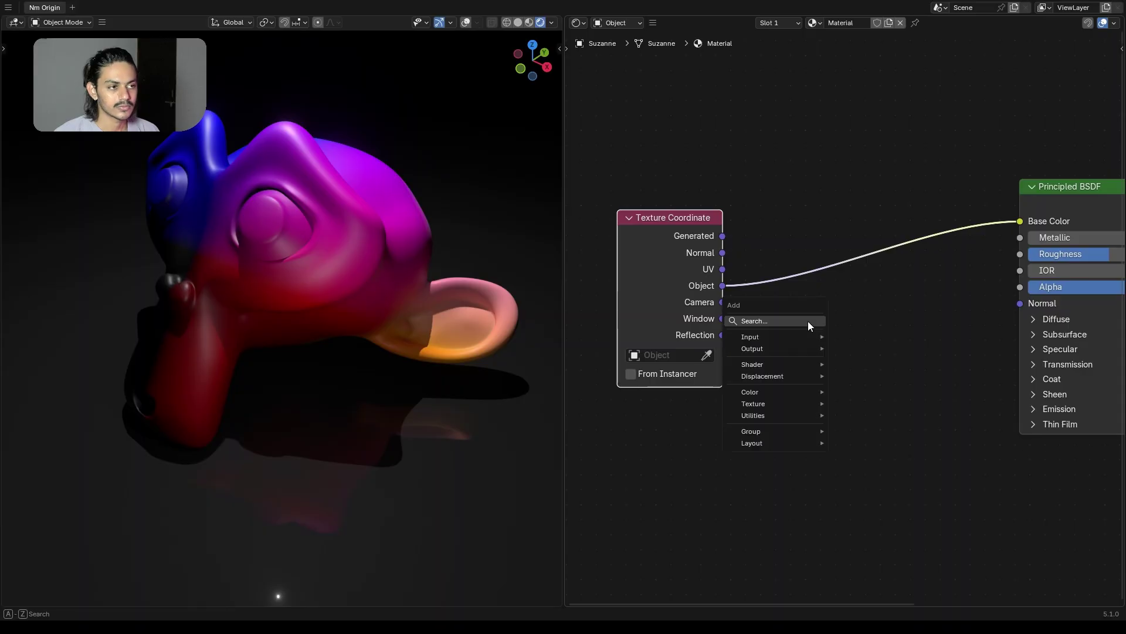
pyautogui.write('c')
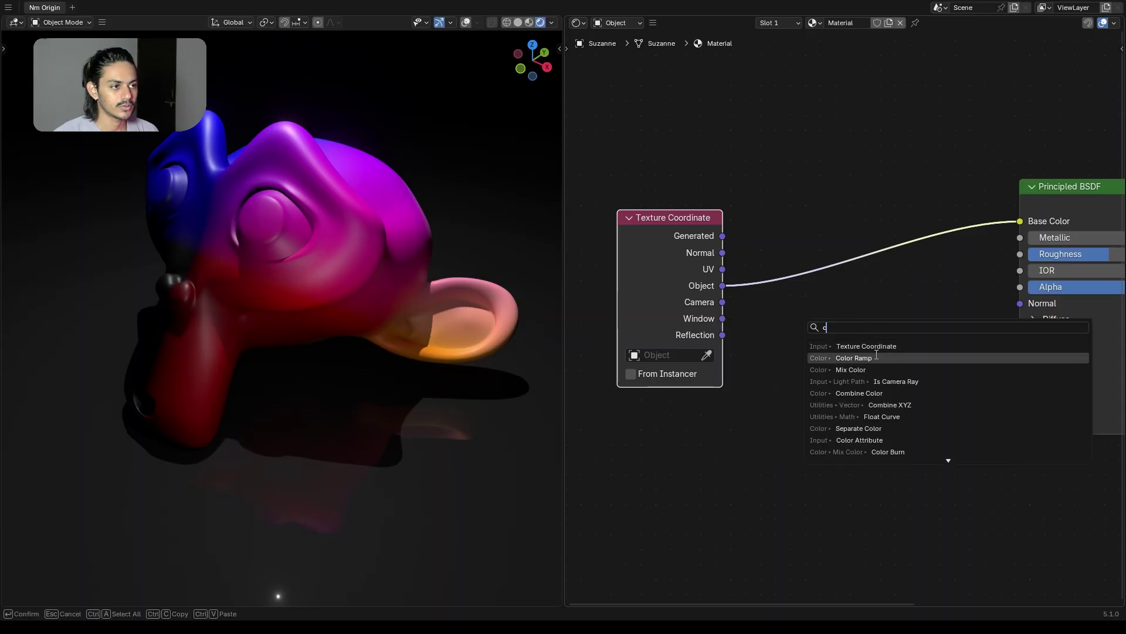
pyautogui.click(855, 357)
pyautogui.click(821, 173)
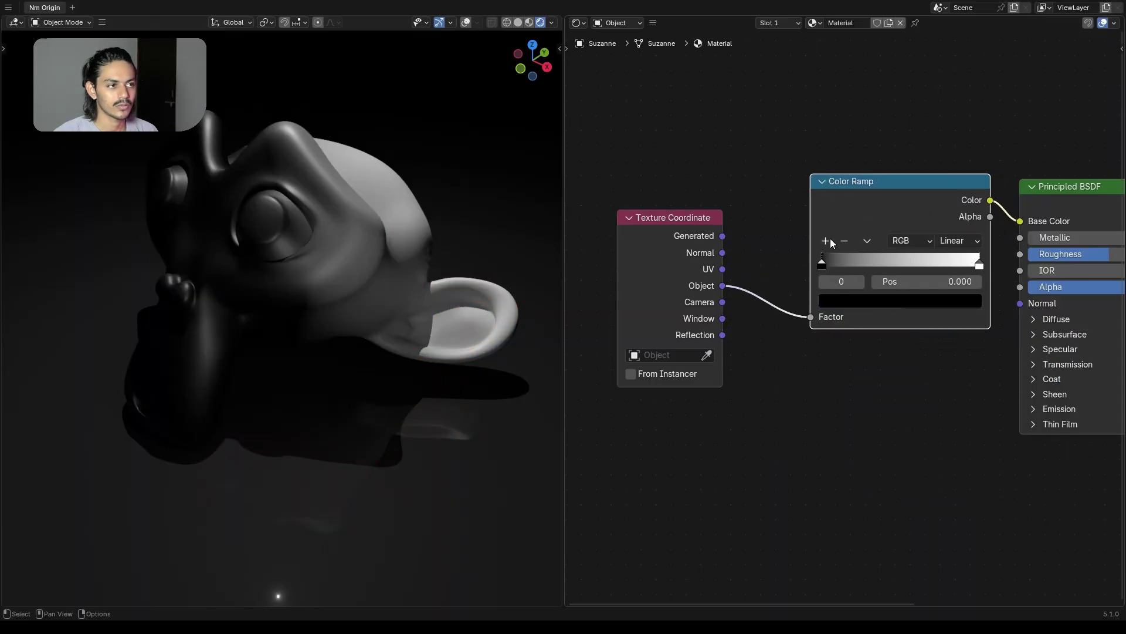
pyautogui.moveTo(825, 262); pyautogui.dragTo(781, 275)
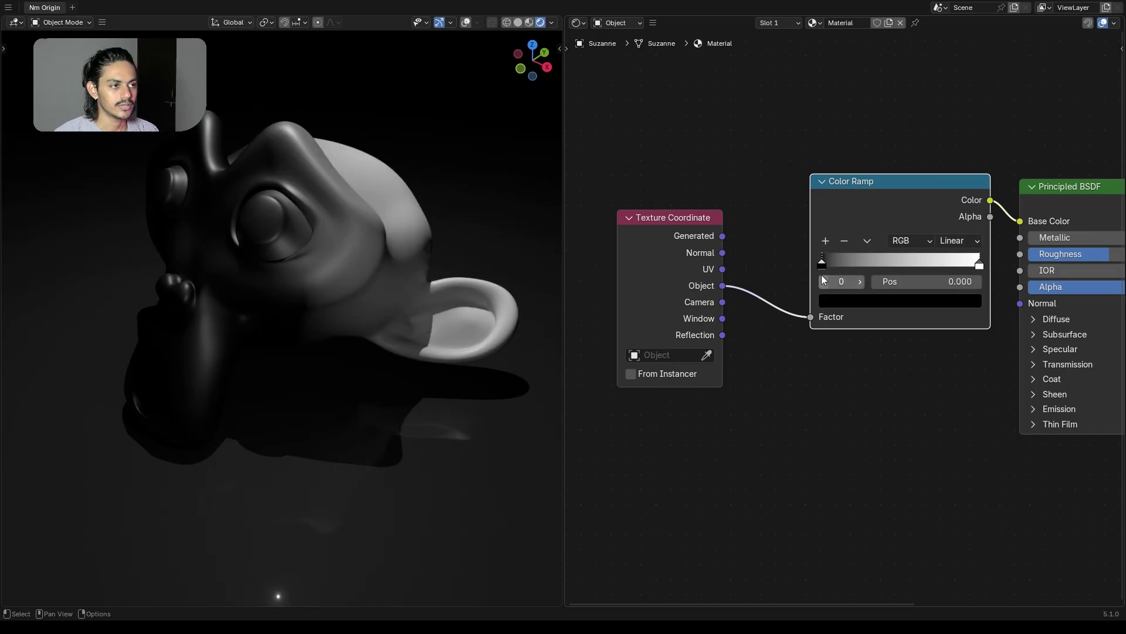
# Move the Texture Coordinate node away and insert a Wave Texture on its link to the Color Ramp.
pyautogui.moveTo(687, 235); pyautogui.dragTo(600, 238)
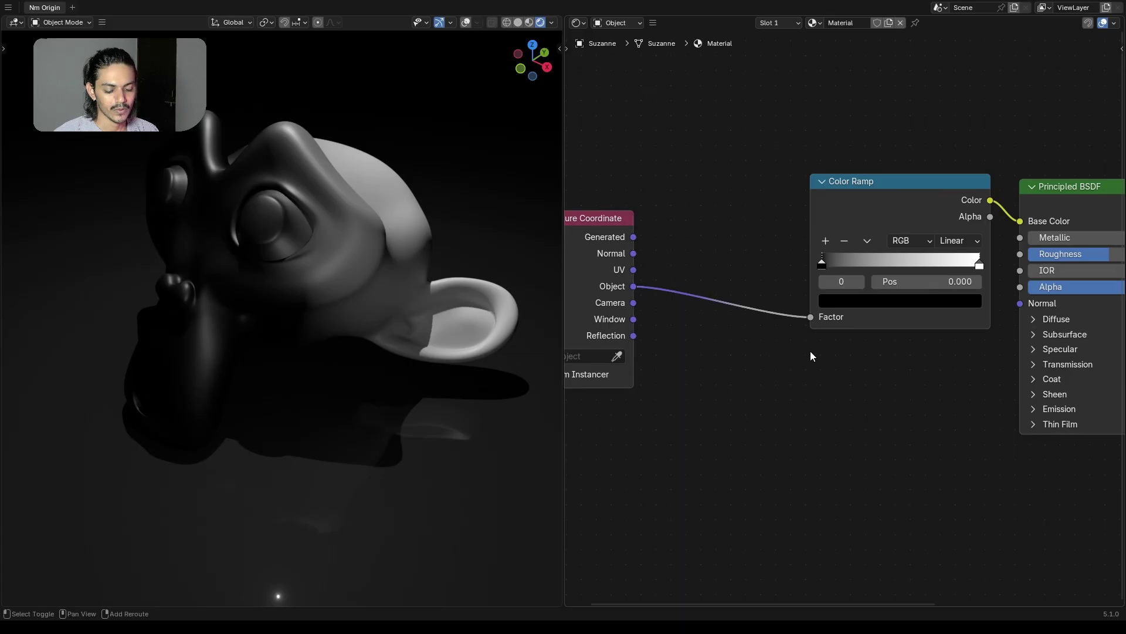
pyautogui.hotkey('shift', 'a')
pyautogui.write('w')
pyautogui.click(853, 372)
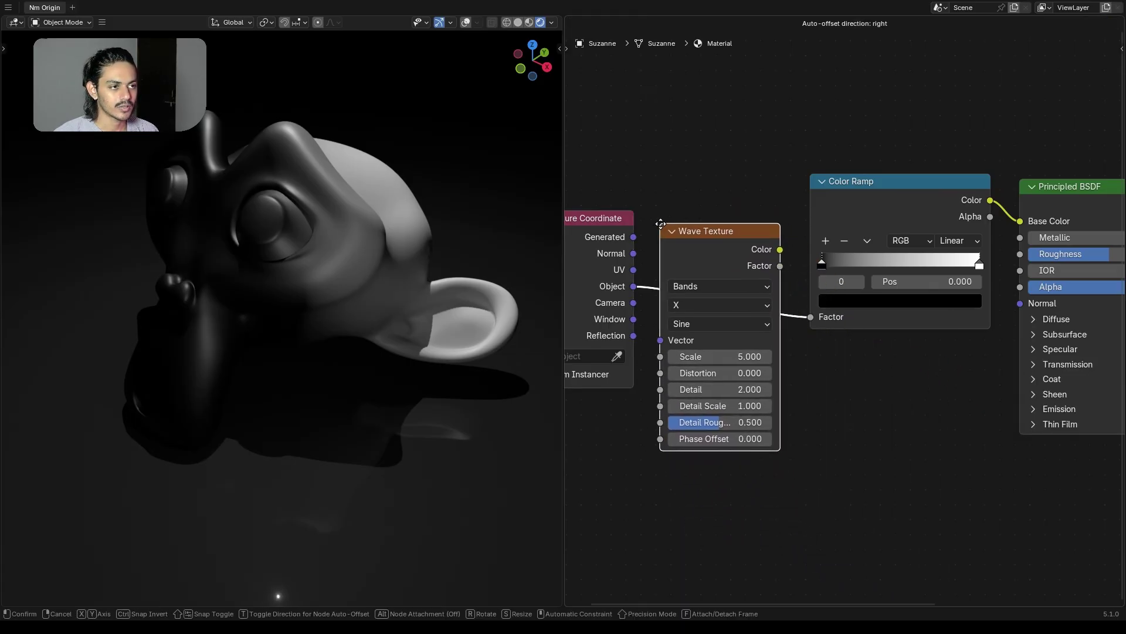
pyautogui.click(661, 193)
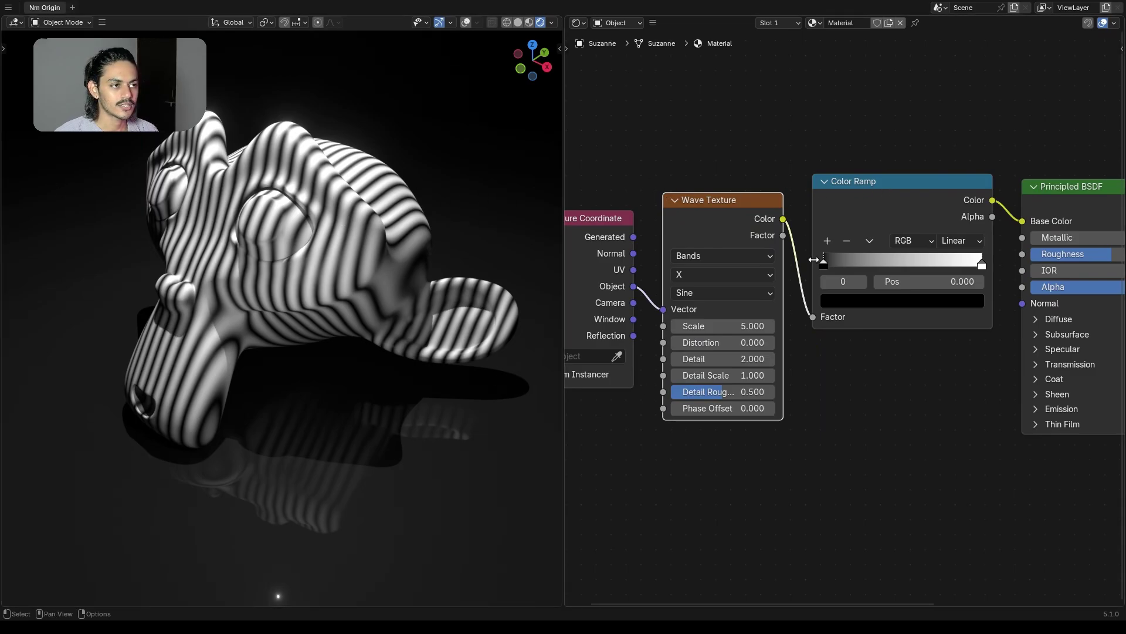
# Lighten the Color Ramp's black stop to dark grey, keeping it at position 0.000.
pyautogui.moveTo(876, 222)
pyautogui.mouseDown()
pyautogui.moveTo(876, 206)
pyautogui.moveTo(863, 233)
pyautogui.moveTo(873, 222)
pyautogui.mouseUp()
pyautogui.scroll(2, 851, 263)
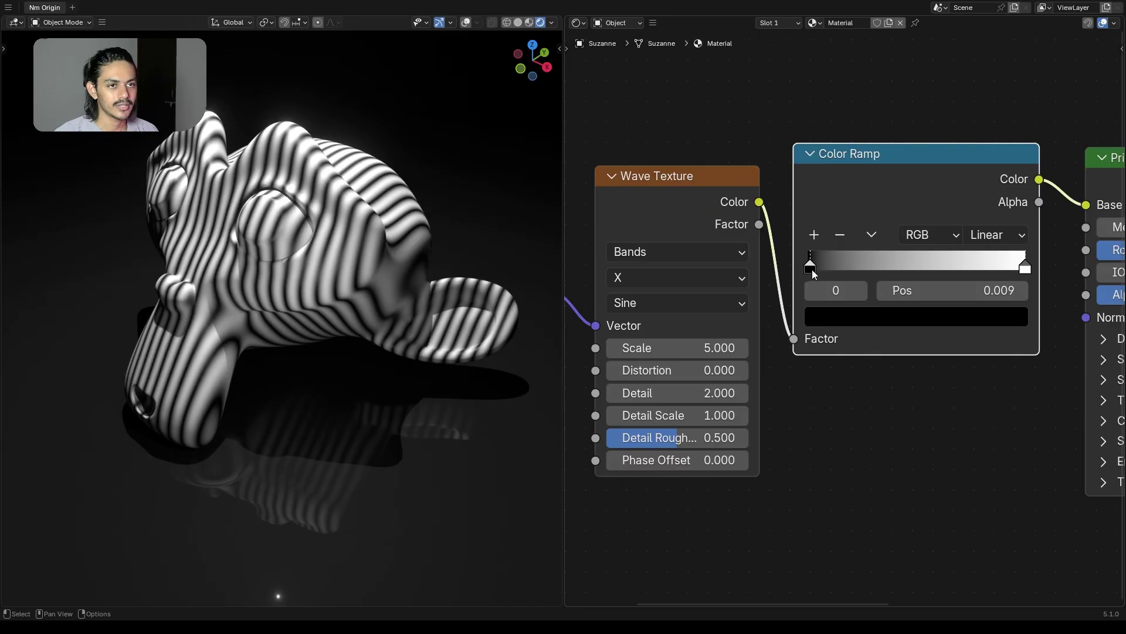
pyautogui.moveTo(813, 269)
pyautogui.mouseDown()
pyautogui.moveTo(948, 274)
pyautogui.moveTo(987, 281)
pyautogui.moveTo(851, 272)
pyautogui.moveTo(996, 289)
pyautogui.moveTo(804, 276)
pyautogui.moveTo(871, 263)
pyautogui.moveTo(1032, 283)
pyautogui.moveTo(806, 271)
pyautogui.mouseUp()
pyautogui.scroll(5, 496, 231)
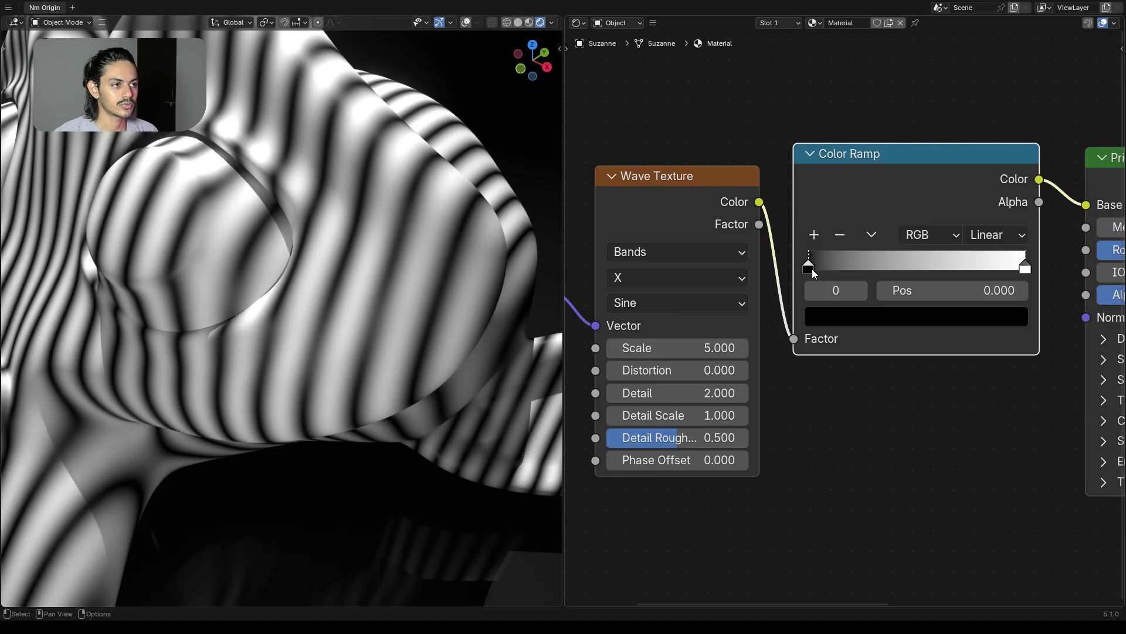
pyautogui.click(843, 323)
pyautogui.moveTo(1010, 141); pyautogui.dragTo(1011, 116)
pyautogui.click(919, 454)
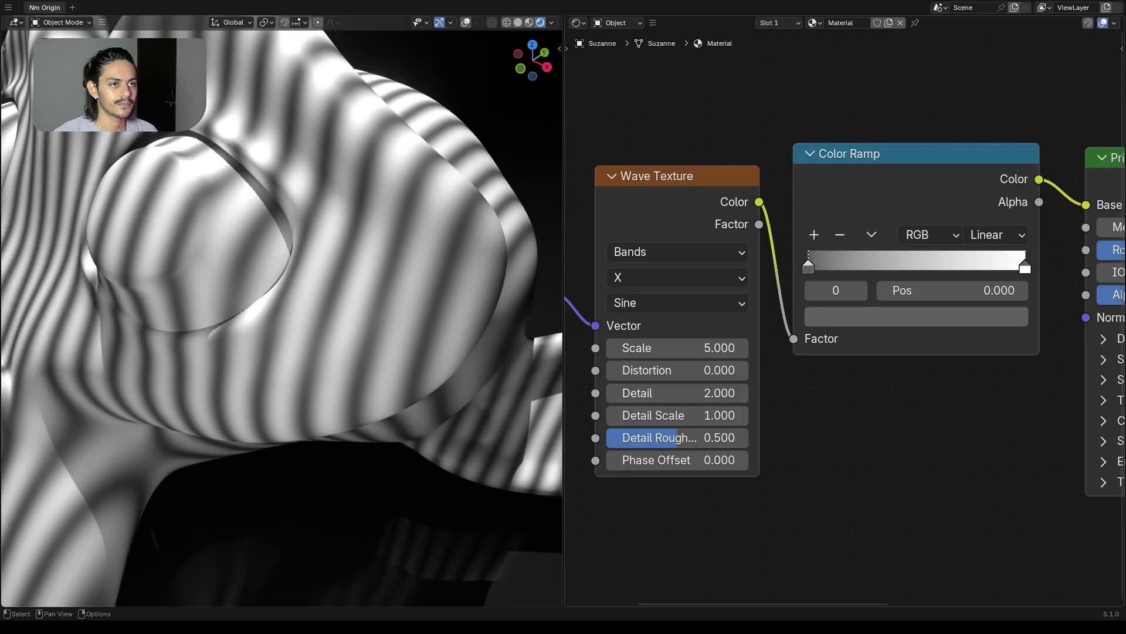
# Move the Color Ramp's grey stop to position 0.245.
pyautogui.moveTo(809, 266); pyautogui.dragTo(867, 265)
pyautogui.scroll(-6, 331, 319)
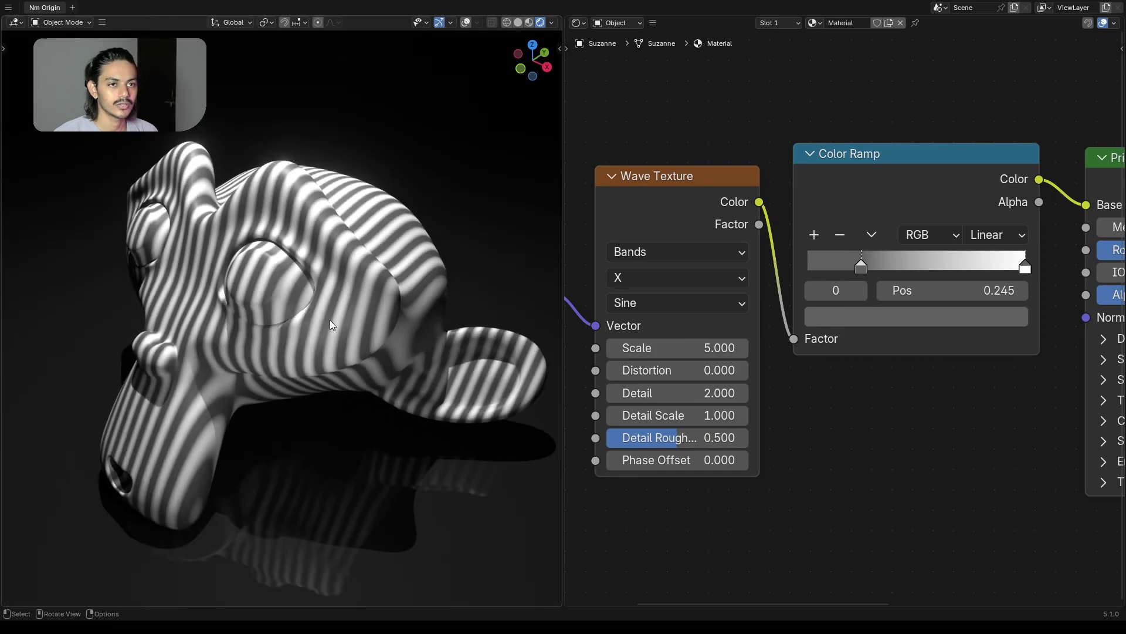
pyautogui.moveTo(330, 319); pyautogui.dragTo(334, 278, button='middle')
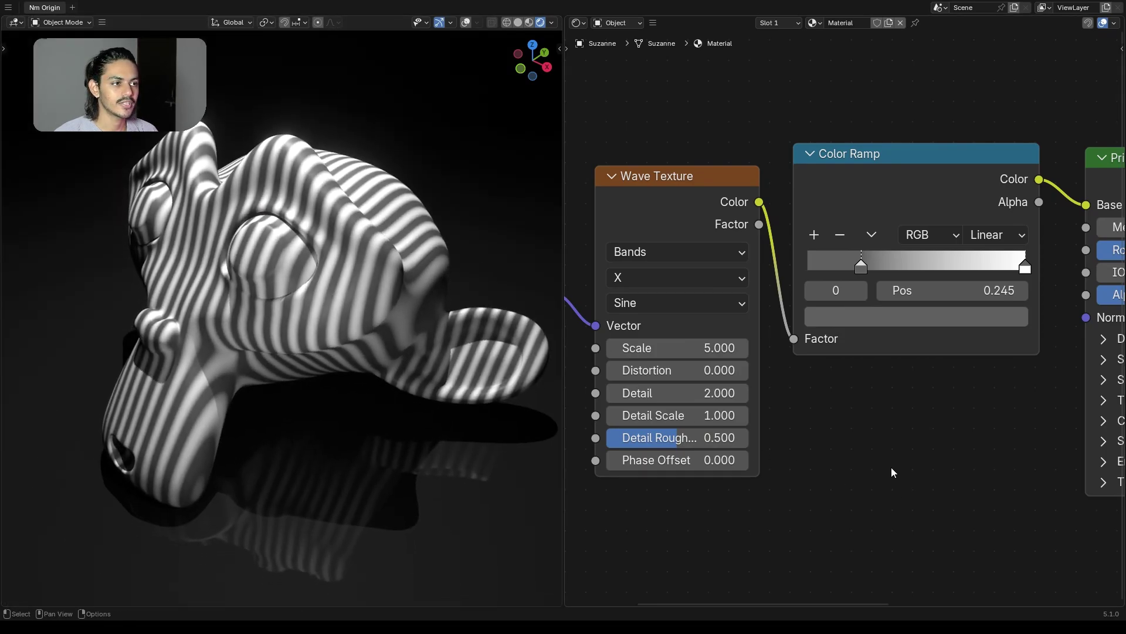
# Rearrange the Texture Coordinate and Wave Texture nodes to leave a wider gap before the Color Ramp.
pyautogui.scroll(-2, 824, 317)
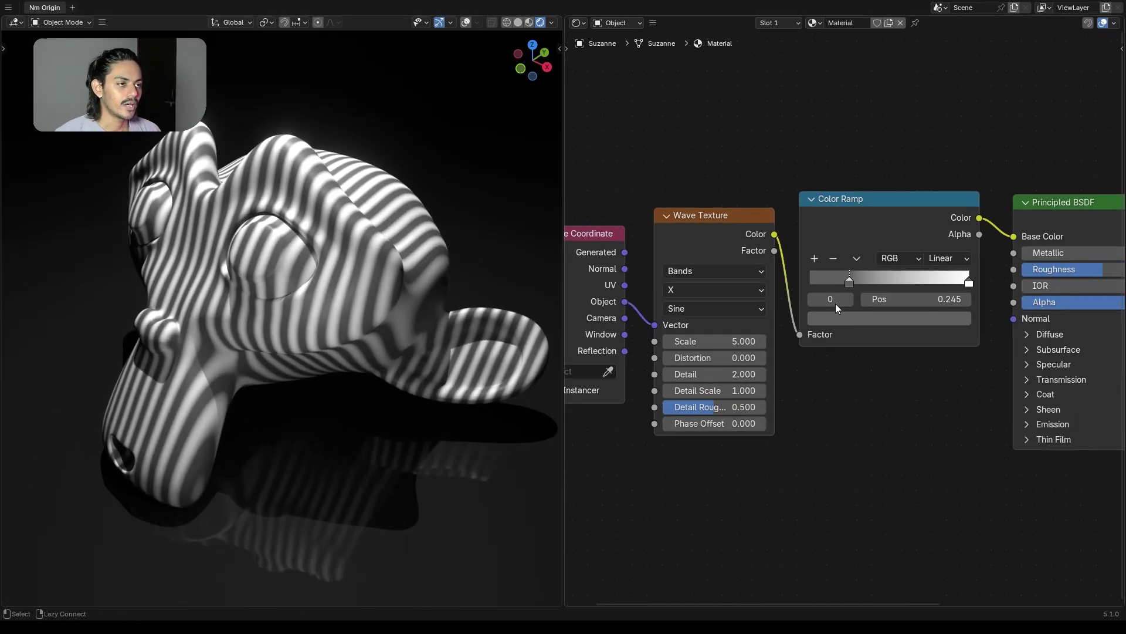
pyautogui.scroll(-1, 742, 268)
pyautogui.moveTo(741, 268); pyautogui.dragTo(805, 290, button='middle')
pyautogui.moveTo(701, 264); pyautogui.dragTo(643, 258)
pyautogui.moveTo(757, 265); pyautogui.dragTo(712, 252)
pyautogui.moveTo(908, 264); pyautogui.dragTo(896, 209, button='middle')
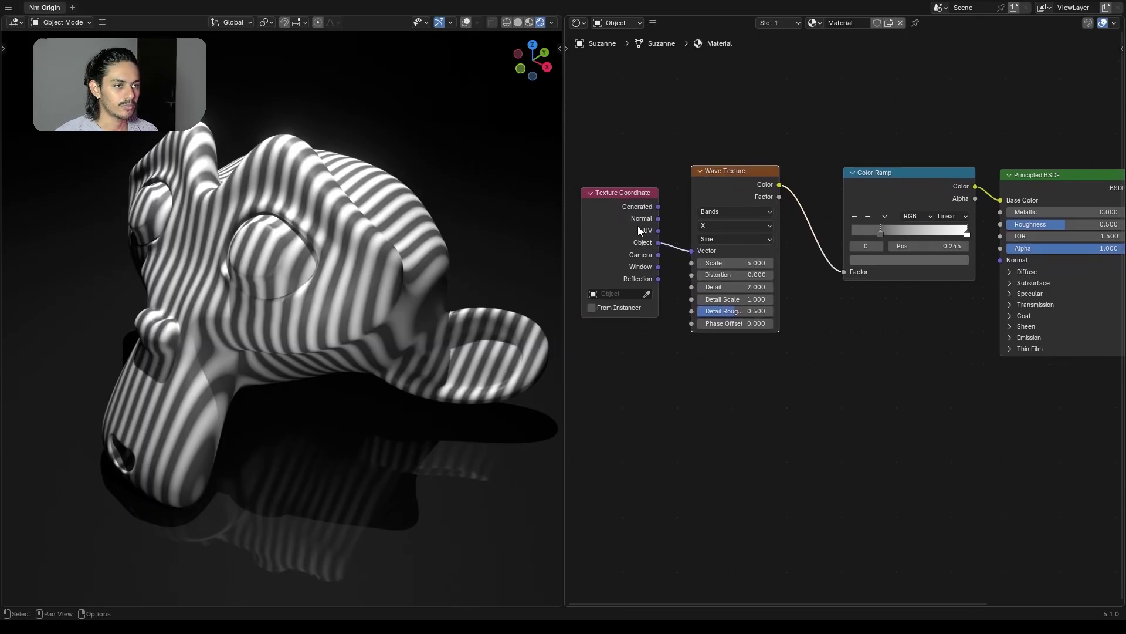
pyautogui.moveTo(638, 226); pyautogui.dragTo(647, 260)
pyautogui.moveTo(890, 353); pyautogui.dragTo(865, 362, button='middle')
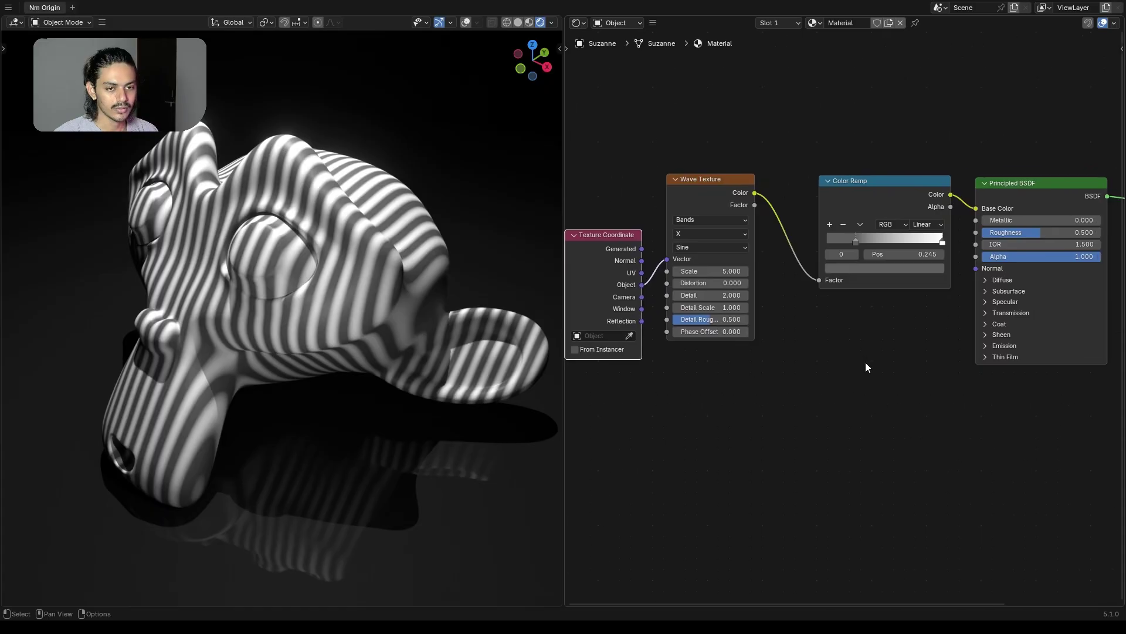
# Turn on the Screencast Keys display in the 3D viewport.
pyautogui.press('n')
pyautogui.click(555, 187)
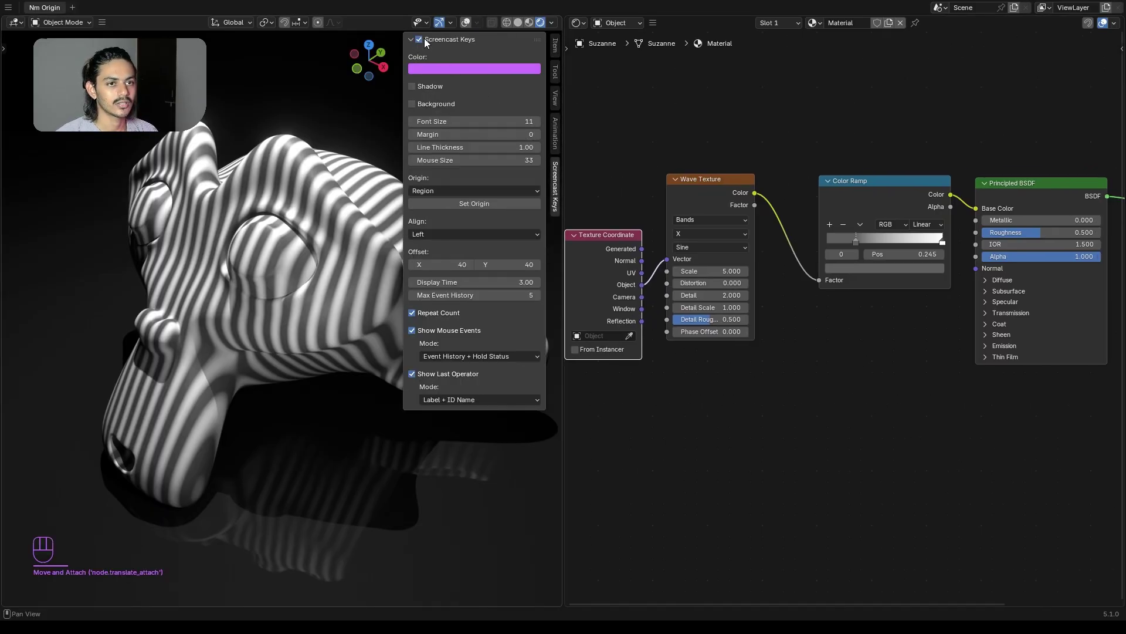
pyautogui.press('n')
# Set the material's surface displacement method to Displacement and Bump.
pyautogui.moveTo(966, 432); pyautogui.dragTo(923, 429, button='middle')
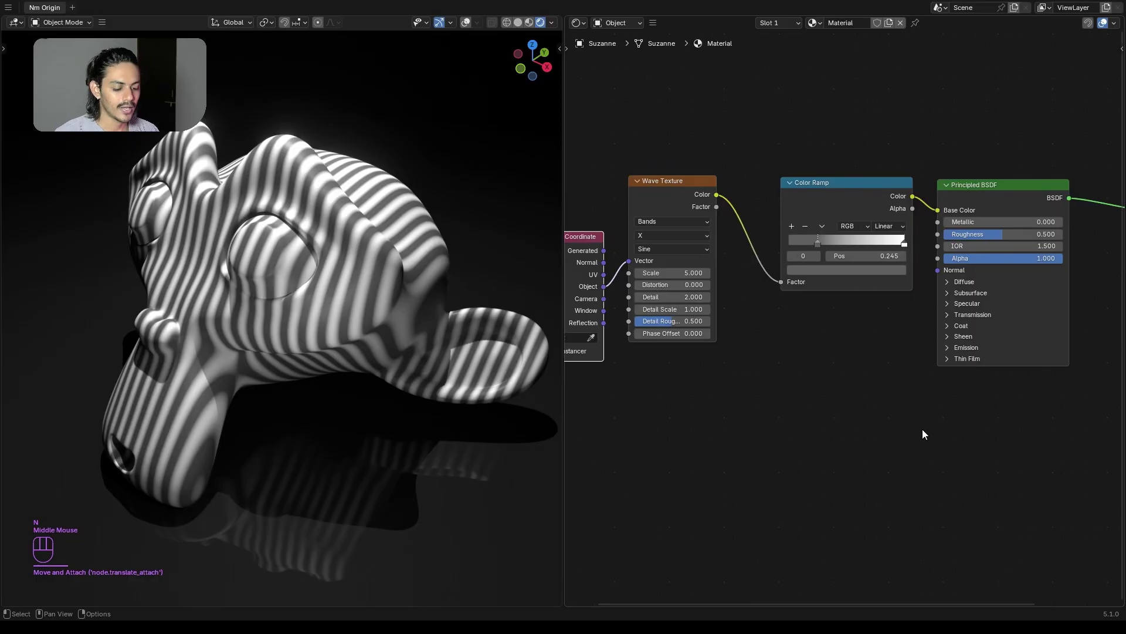
pyautogui.press('n')
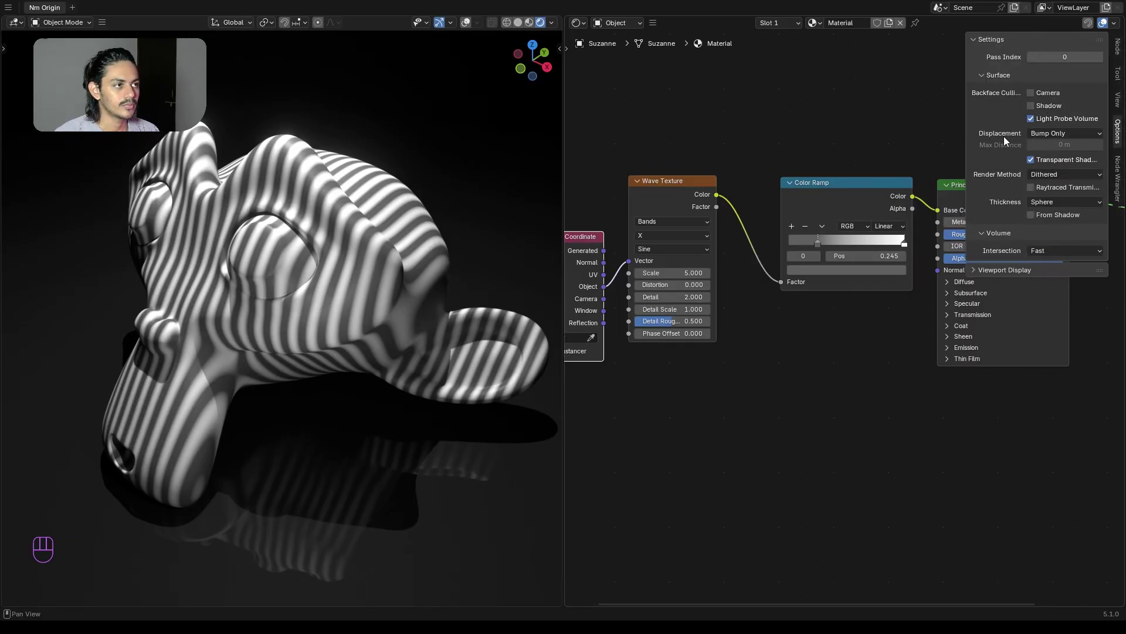
pyautogui.click(1077, 132)
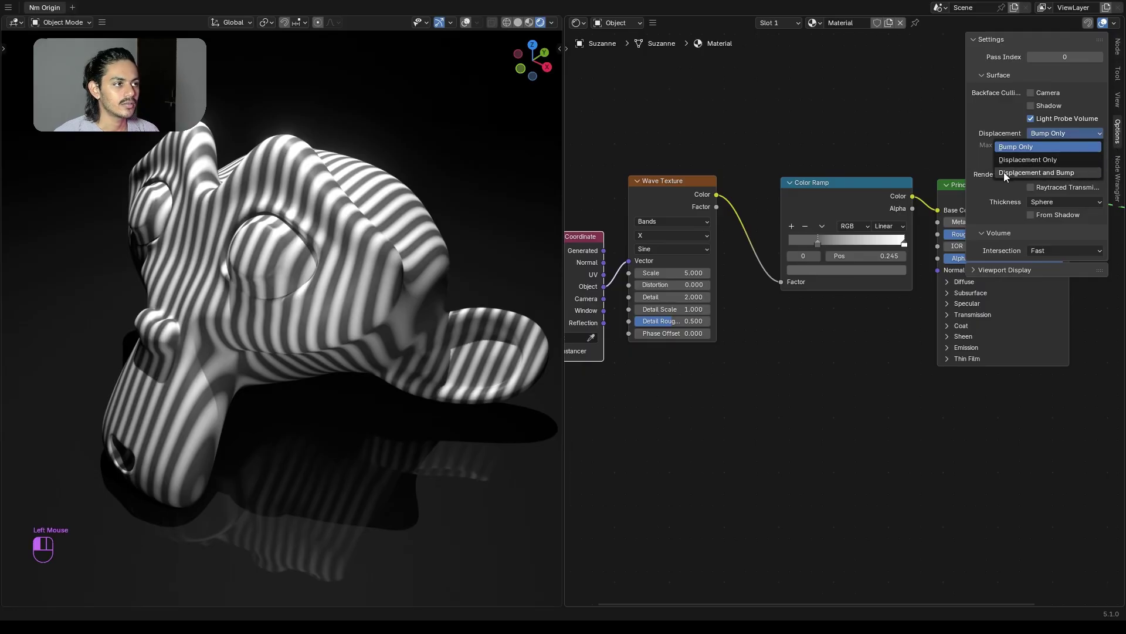
pyautogui.click(1074, 171)
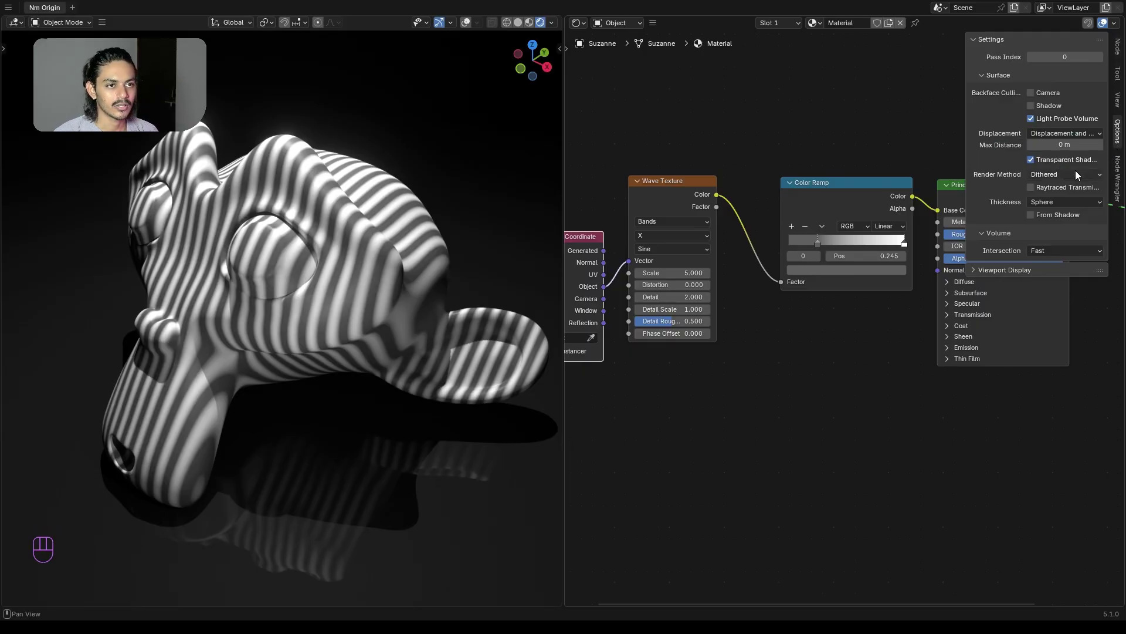
pyautogui.click(877, 316)
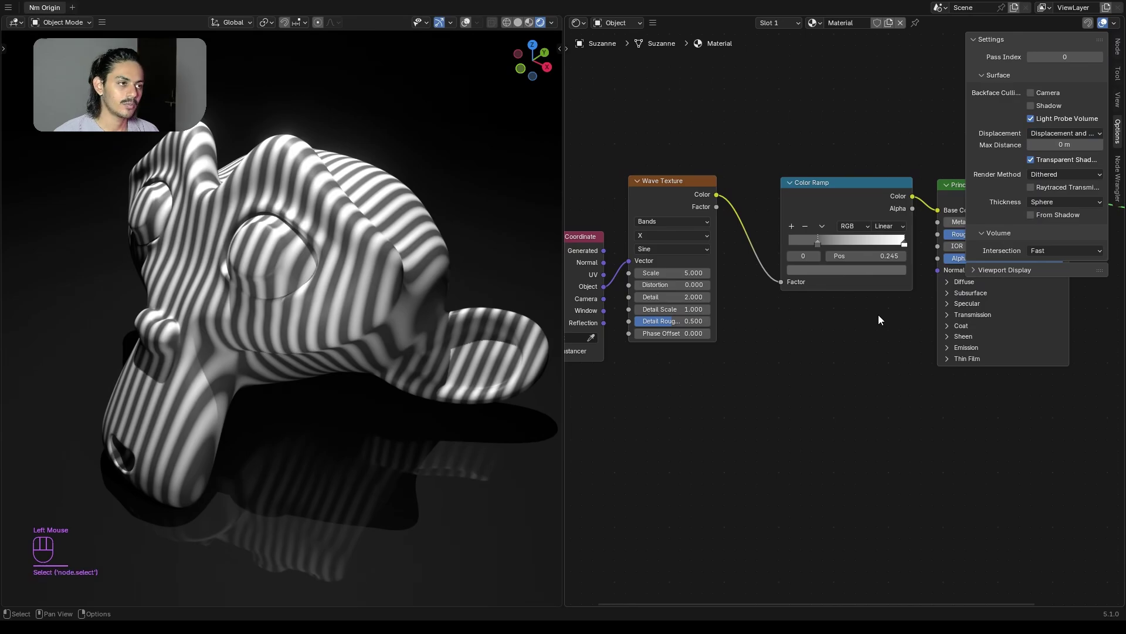
pyautogui.press('n')
# Raise the Color Ramp and Principled BSDF nodes and lower the Material Output node to free space beneath them.
pyautogui.moveTo(729, 301); pyautogui.dragTo(799, 339, button='middle')
pyautogui.scroll(1, 799, 353)
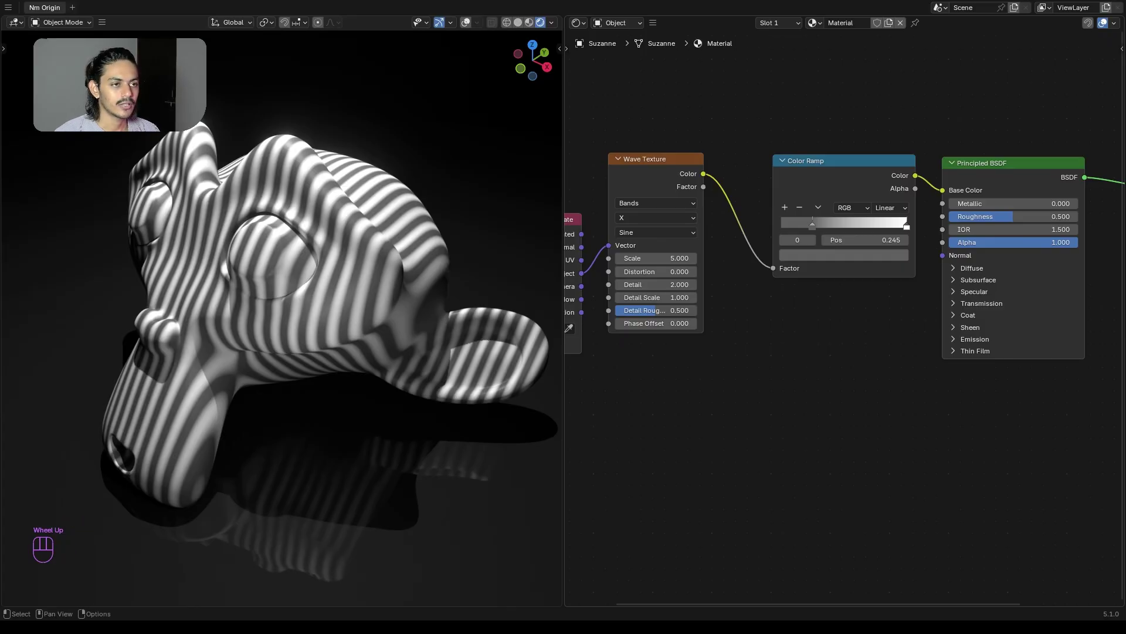
pyautogui.moveTo(819, 349); pyautogui.dragTo(773, 379, button='middle')
pyautogui.click(788, 347)
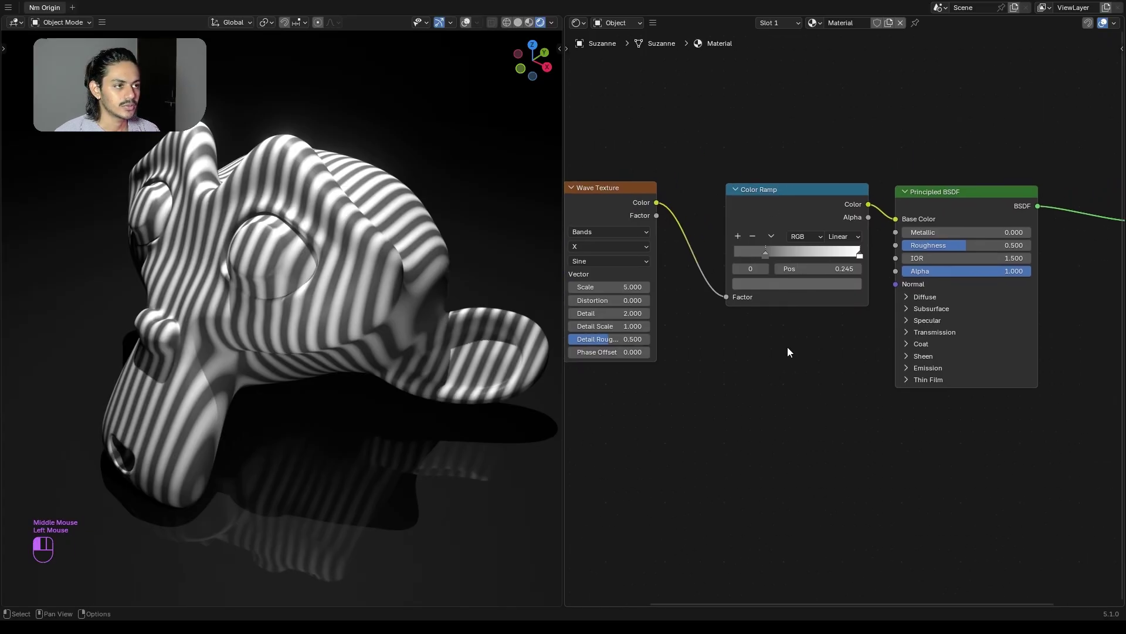
pyautogui.scroll(-1, 886, 247)
pyautogui.moveTo(828, 213); pyautogui.dragTo(817, 183)
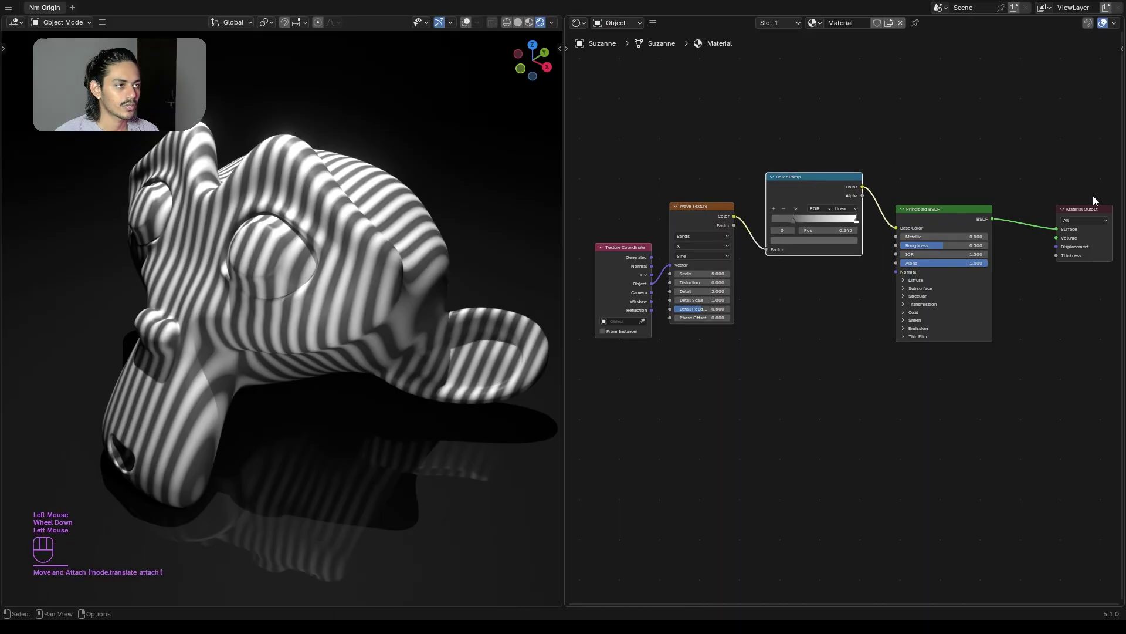
pyautogui.moveTo(1105, 210); pyautogui.dragTo(1081, 292)
pyautogui.click(955, 222)
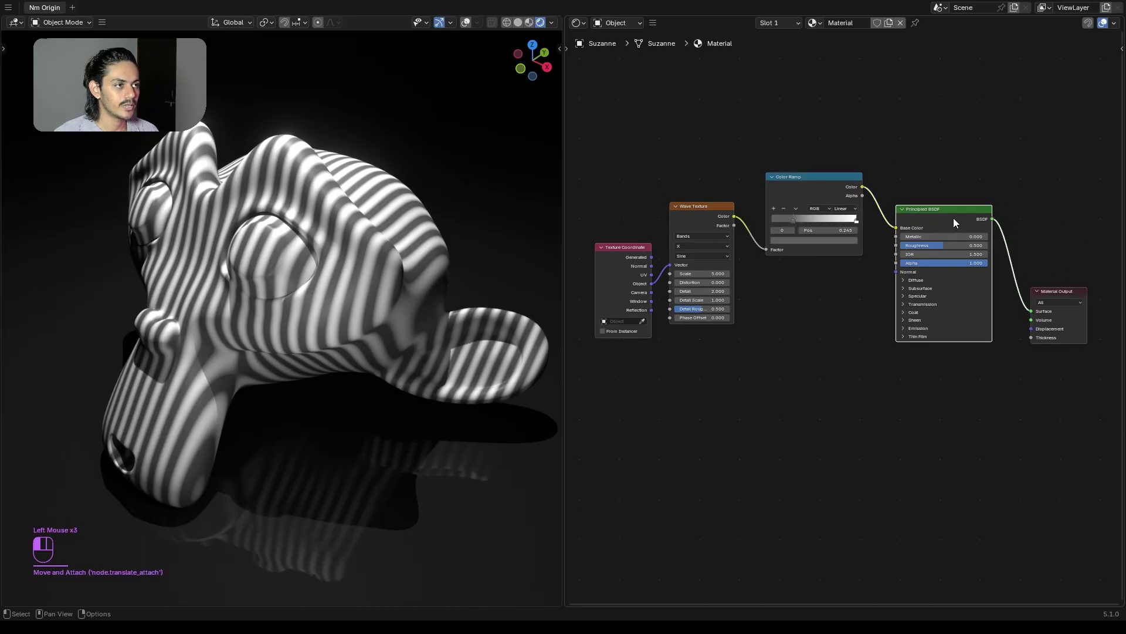
pyautogui.moveTo(955, 222); pyautogui.dragTo(956, 143)
pyautogui.scroll(2, 879, 295)
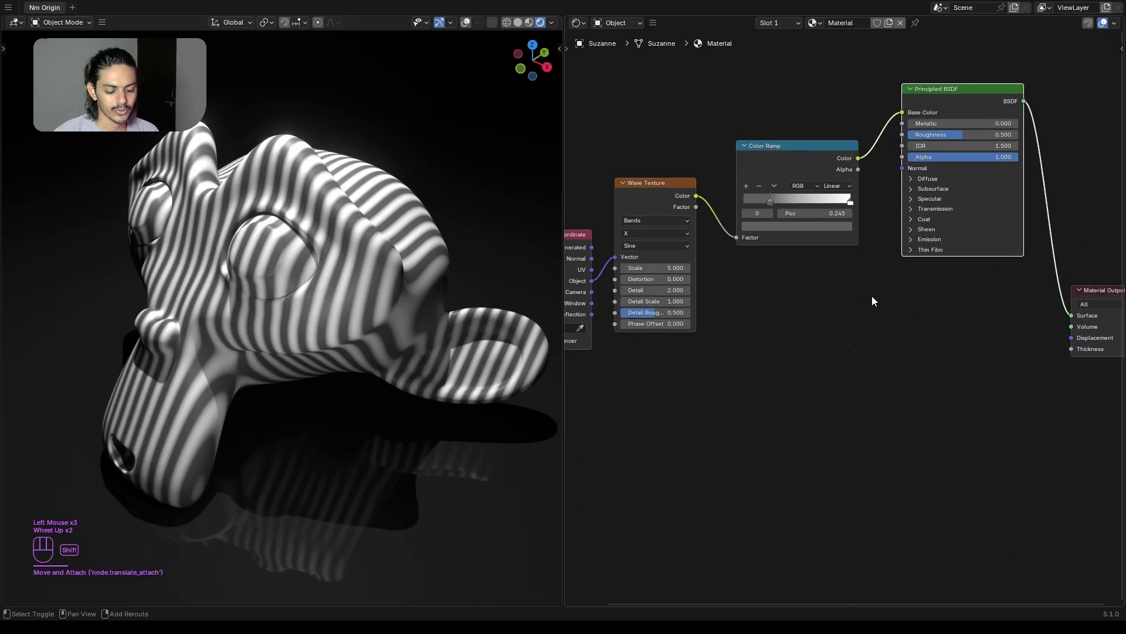
# Add a Displacement node in the free space below the Color Ramp and Principled BSDF.
pyautogui.hotkey('shift', 'a')
pyautogui.write('di')
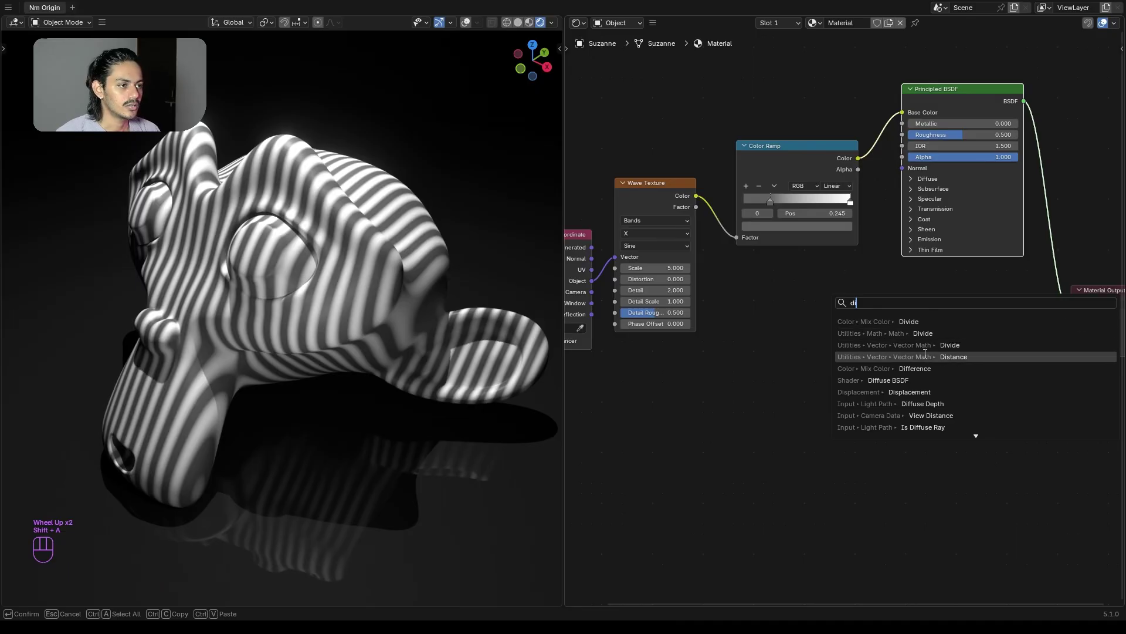
pyautogui.click(909, 392)
pyautogui.click(851, 310)
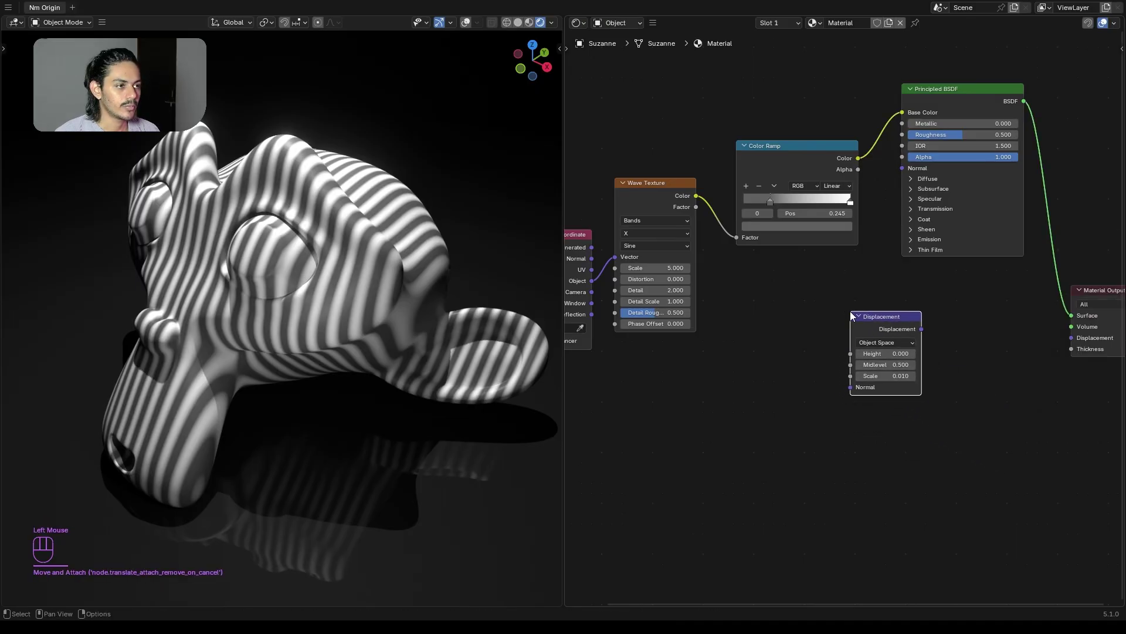
# Link the Wave Texture's Color to the Displacement node's Height, and its Displacement output to the Material Output's Displacement.
pyautogui.scroll(3, 1075, 282)
pyautogui.moveTo(1076, 283); pyautogui.dragTo(1106, 239, button='middle')
pyautogui.moveTo(685, 135); pyautogui.dragTo(898, 352)
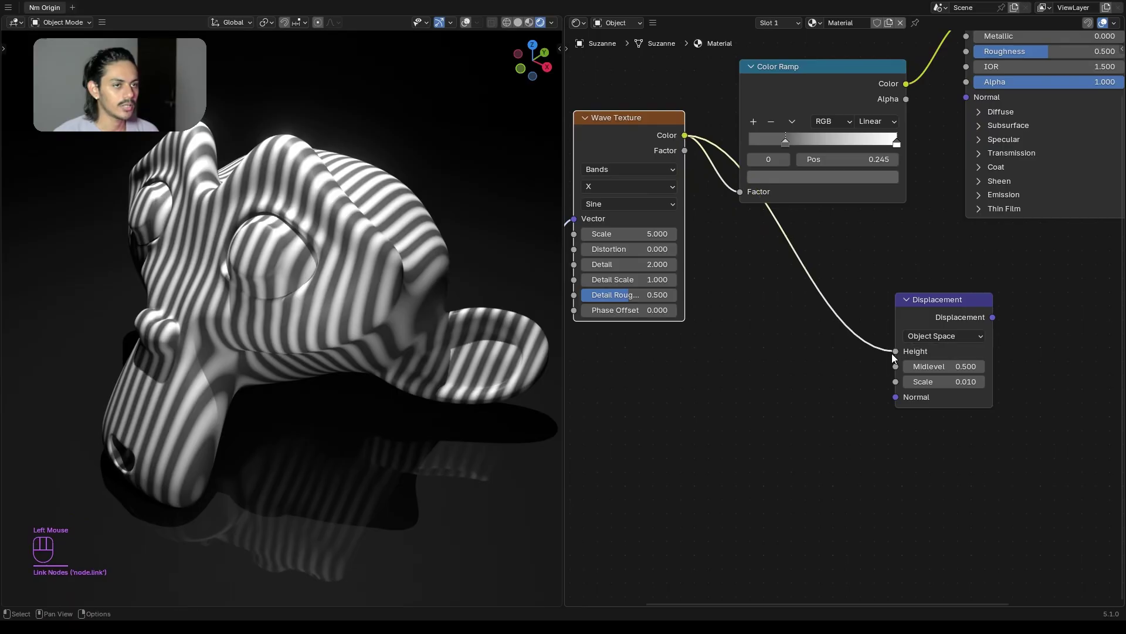
pyautogui.moveTo(997, 318); pyautogui.dragTo(785, 327, button='middle')
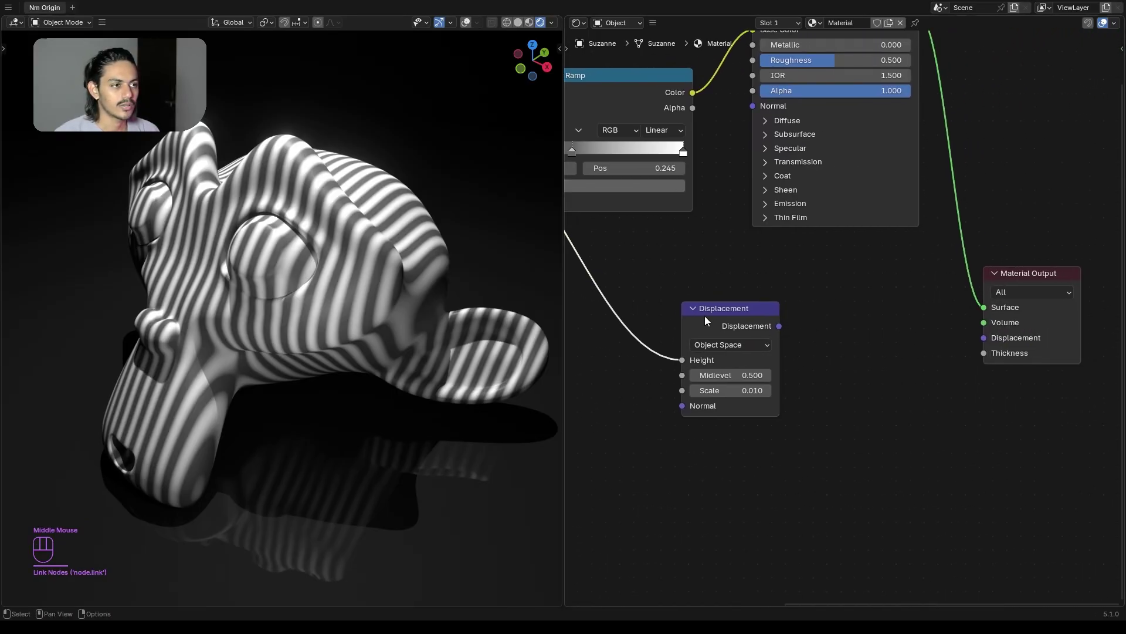
pyautogui.moveTo(778, 327); pyautogui.dragTo(979, 341)
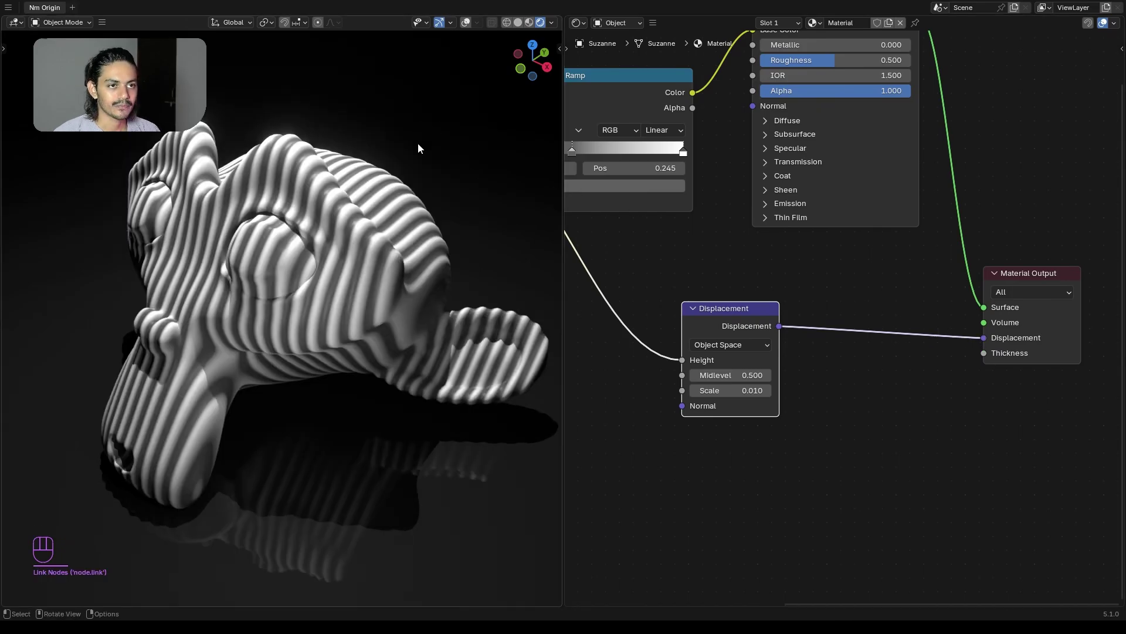
# Set the Displacement node's Scale to 0.02.
pyautogui.scroll(5, 351, 209)
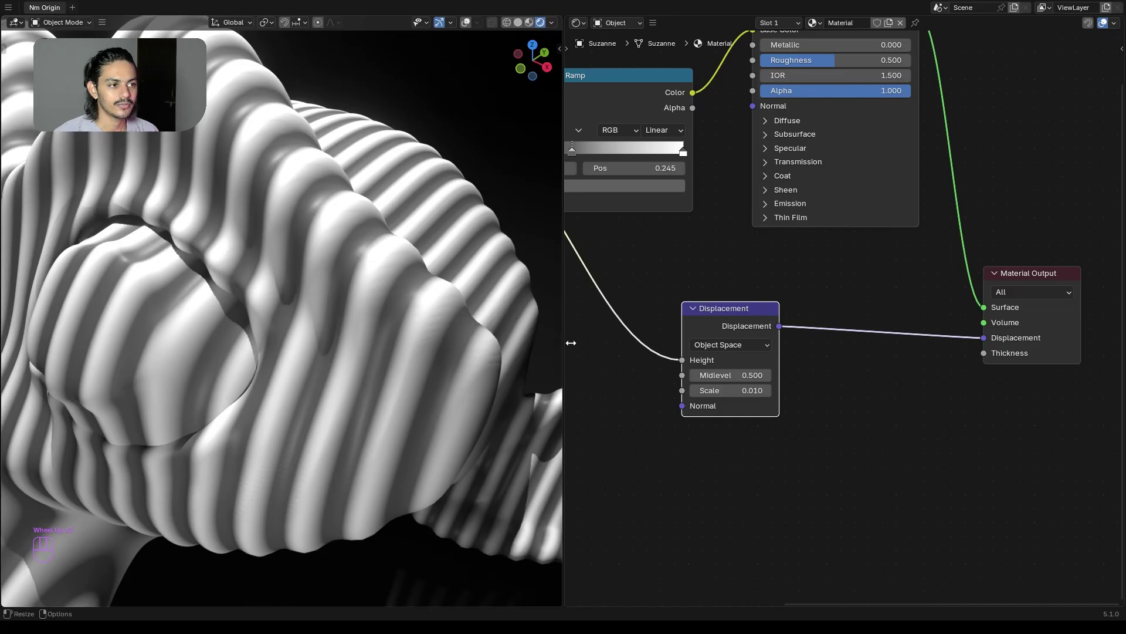
pyautogui.scroll(2, 705, 408)
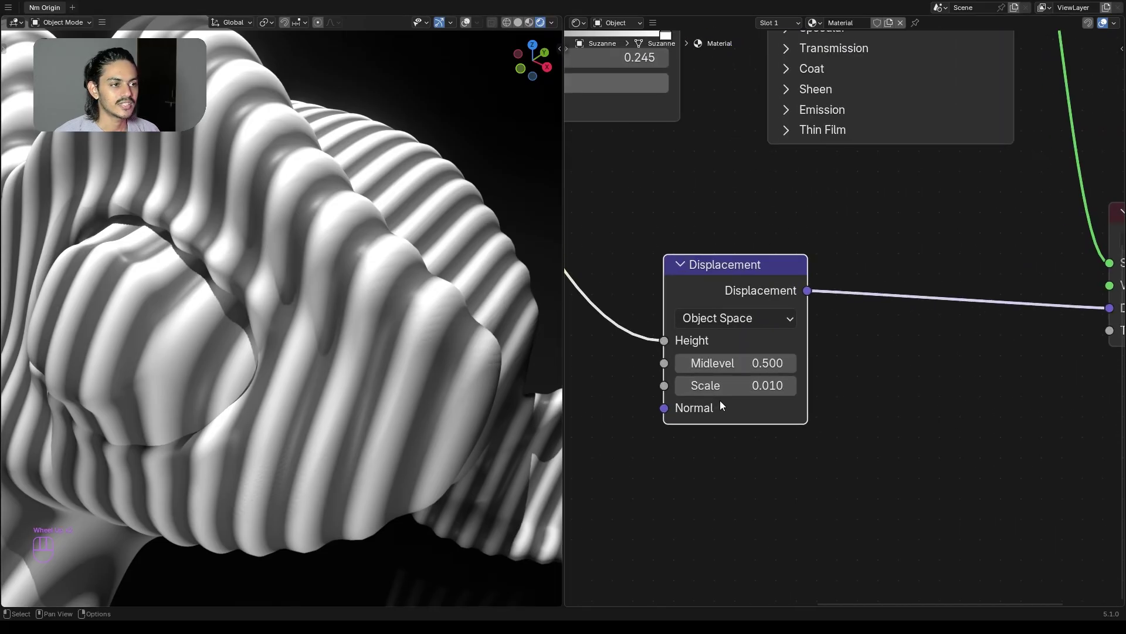
pyautogui.click(738, 384)
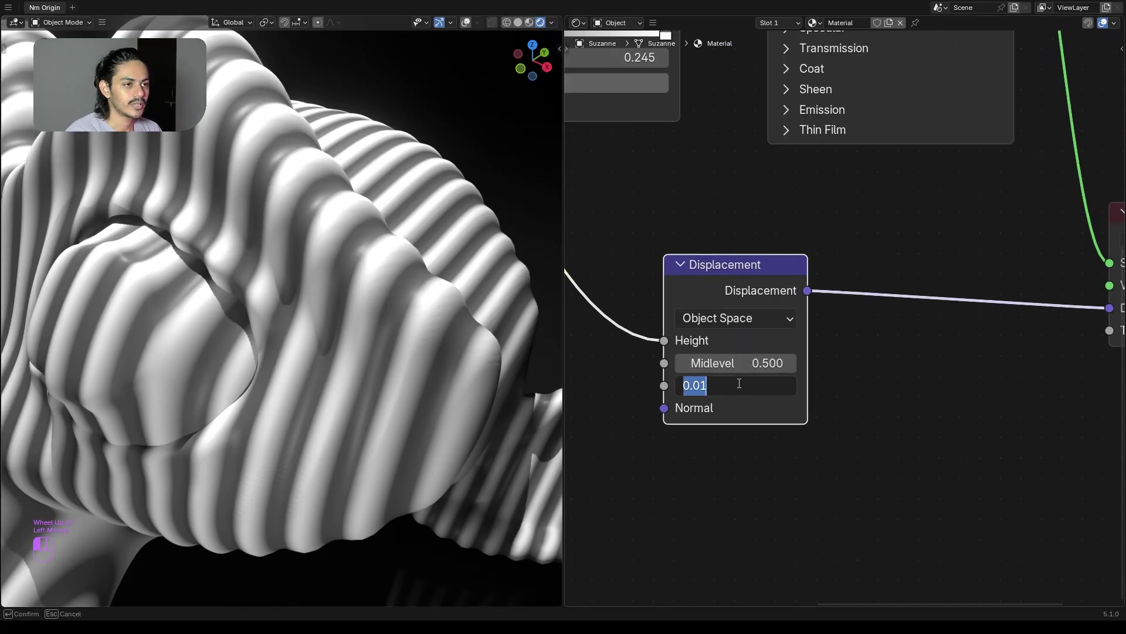
pyautogui.press('BackSpace')
pyautogui.write('.02')
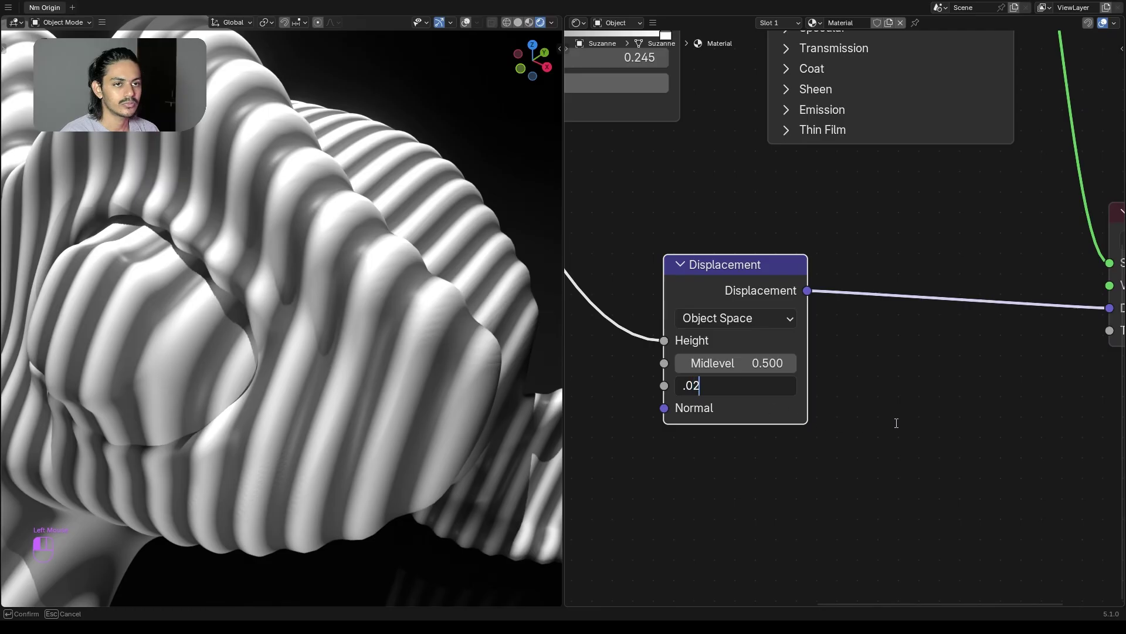
pyautogui.press('Return')
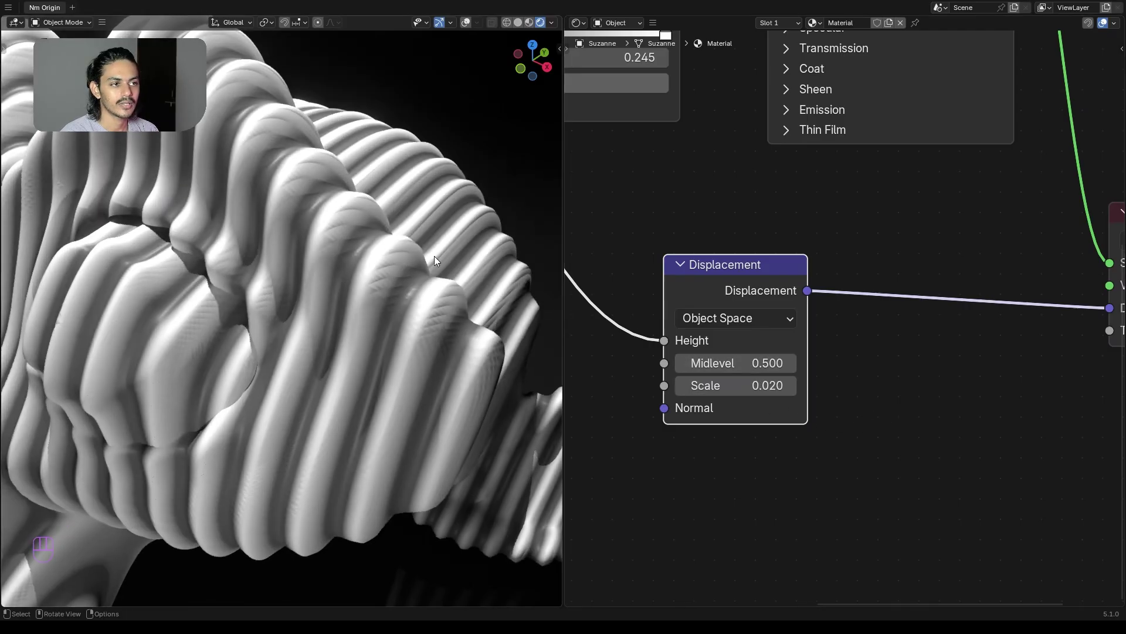
# Apply Shade Smooth to Suzanne.
pyautogui.scroll(-3, 262, 198)
pyautogui.click(222, 181)
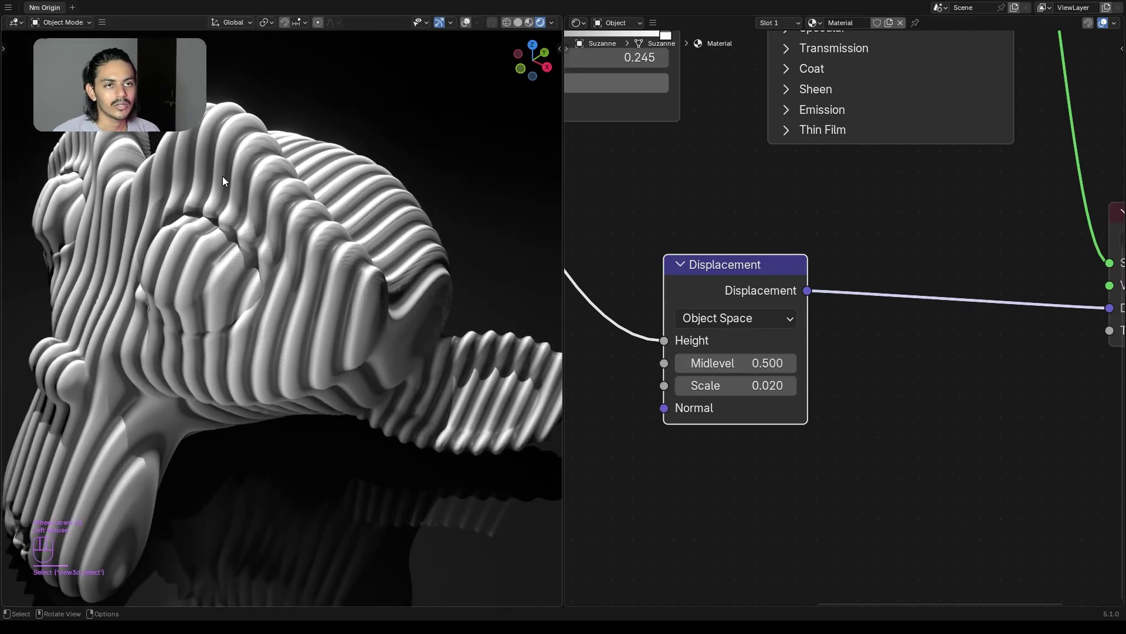
pyautogui.rightClick(223, 179)
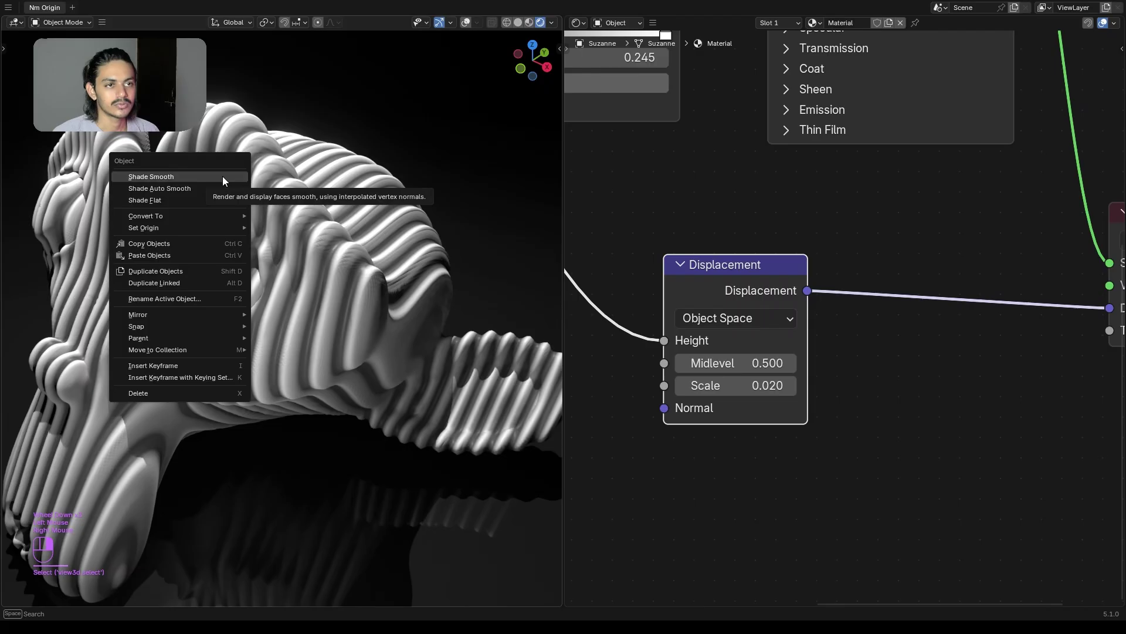
pyautogui.click(223, 176)
# Nudge the Color Ramp node upward and set the Principled BSDF's Metallic to 1.000.
pyautogui.scroll(-2, 232, 175)
pyautogui.keyDown('shift'); pyautogui.scroll(-1, 235, 184); pyautogui.keyUp('shift')
pyautogui.keyDown('shift'); pyautogui.moveTo(236, 187); pyautogui.dragTo(297, 238, button='middle'); pyautogui.keyUp('shift')
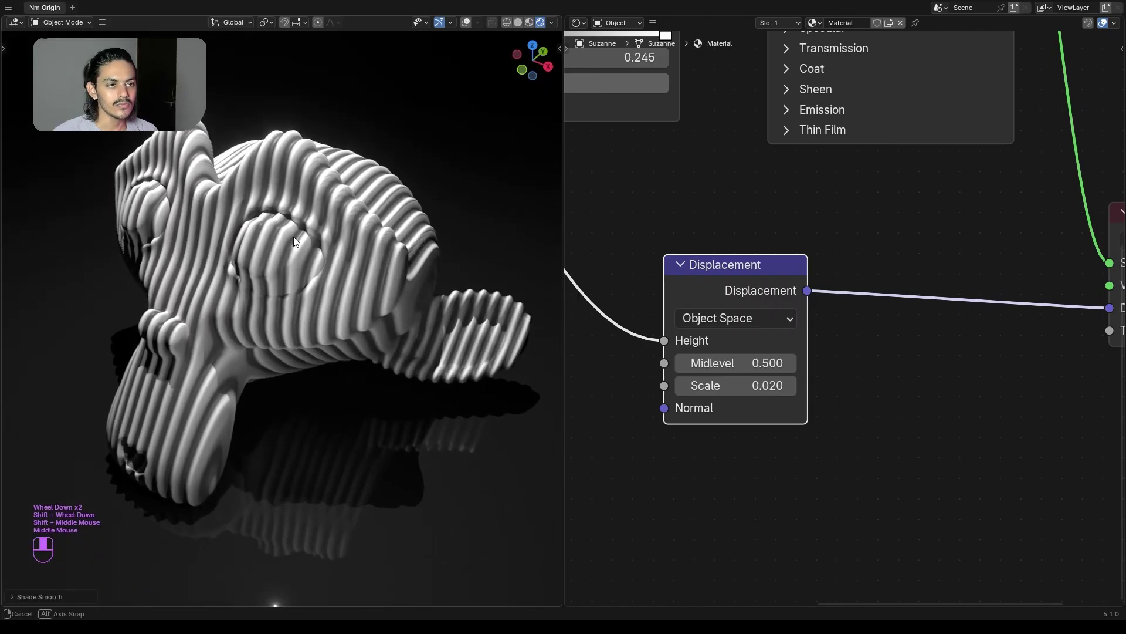
pyautogui.scroll(1, 352, 236)
pyautogui.scroll(-3, 671, 233)
pyautogui.scroll(1, 672, 233)
pyautogui.scroll(-1, 672, 234)
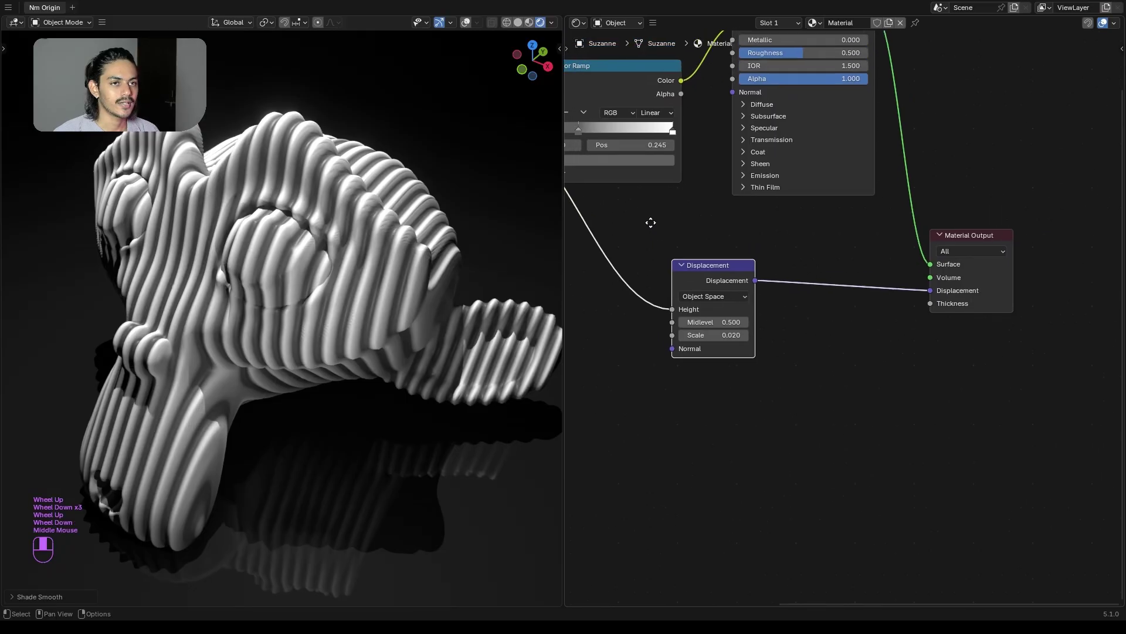
pyautogui.moveTo(671, 233); pyautogui.dragTo(735, 358, button='middle')
pyautogui.moveTo(684, 206); pyautogui.dragTo(690, 173)
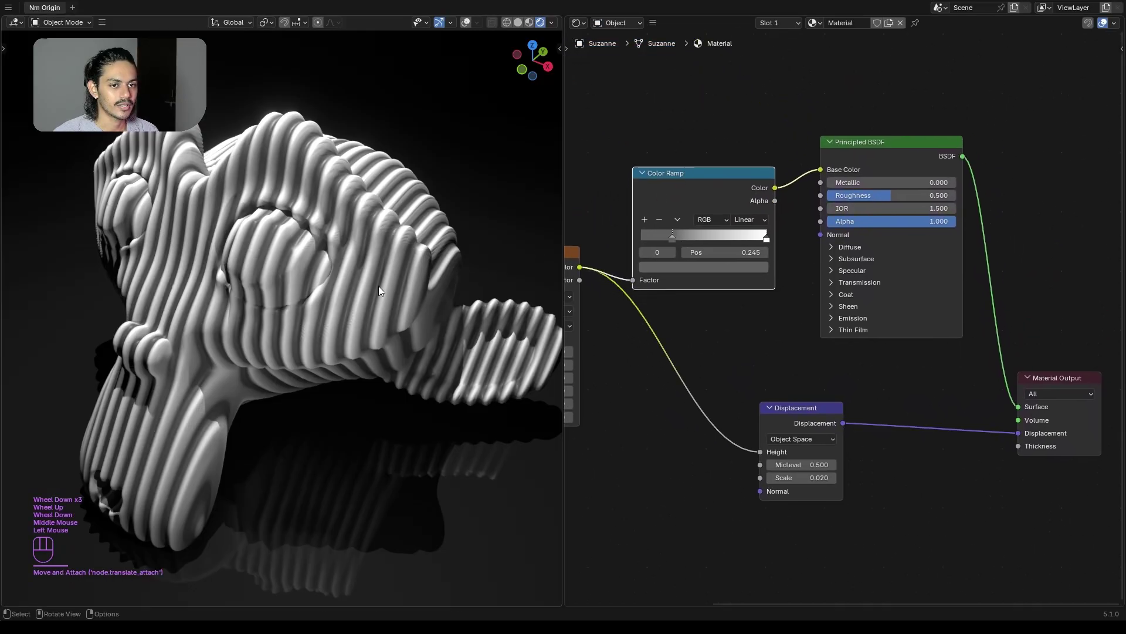
pyautogui.scroll(-1, 378, 286)
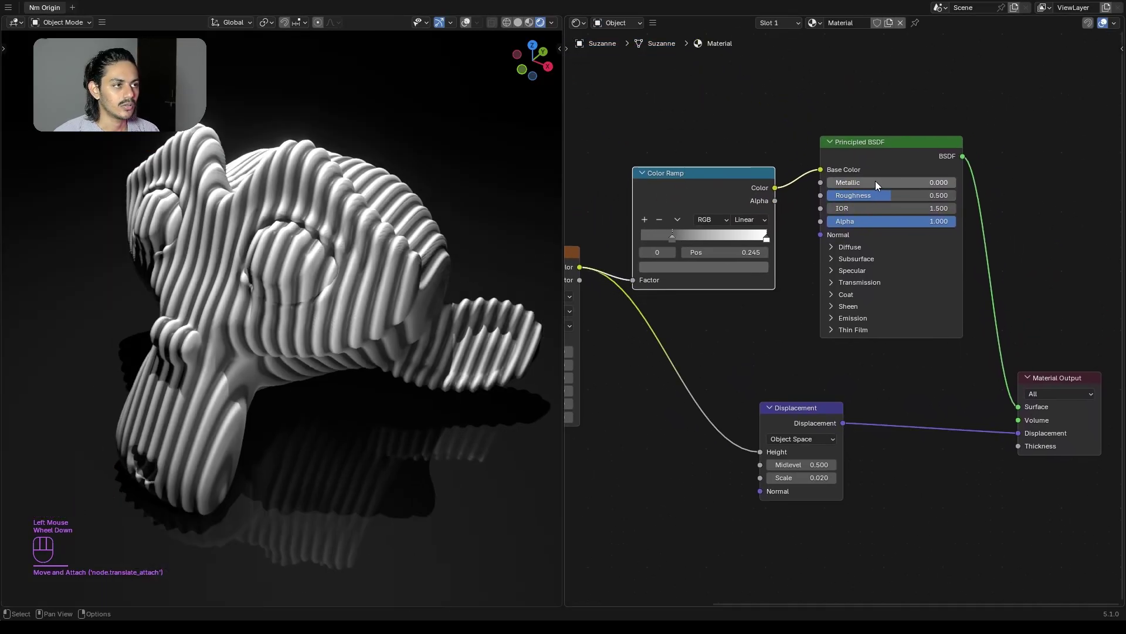
pyautogui.moveTo(875, 180); pyautogui.dragTo(996, 182)
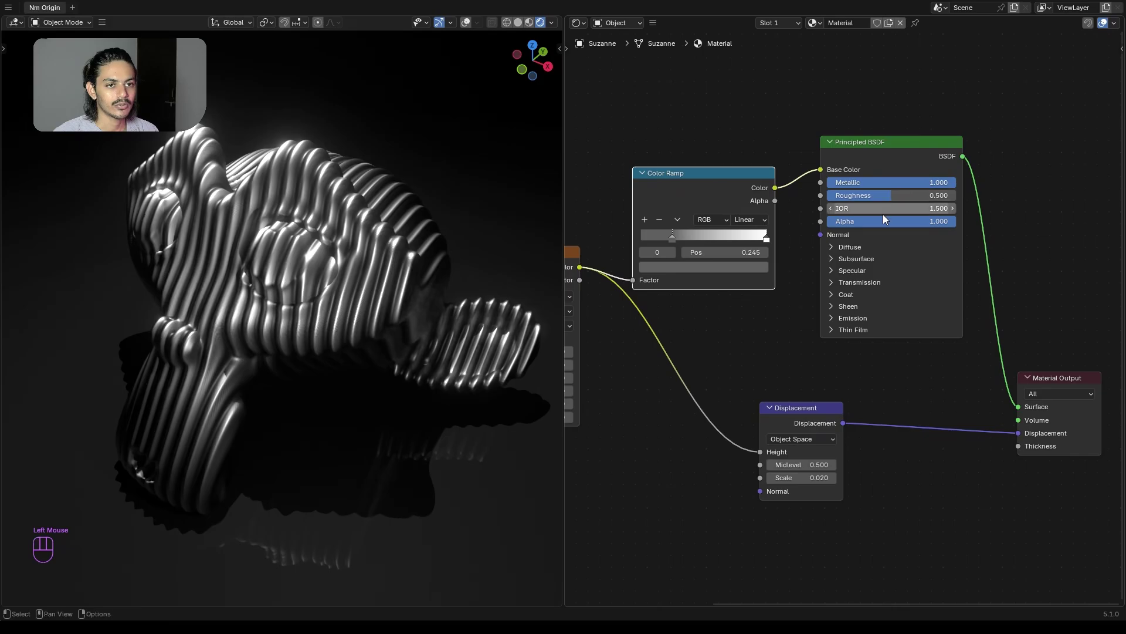
# Examine the metallic displaced ridges around Suzanne's eye up close and from a distance for surface artefacts.
pyautogui.scroll(1, 352, 306)
pyautogui.moveTo(353, 306); pyautogui.dragTo(286, 247, button='middle')
pyautogui.moveTo(325, 257); pyautogui.dragTo(310, 297, button='middle')
pyautogui.scroll(-3, 318, 279)
pyautogui.scroll(4, 315, 303)
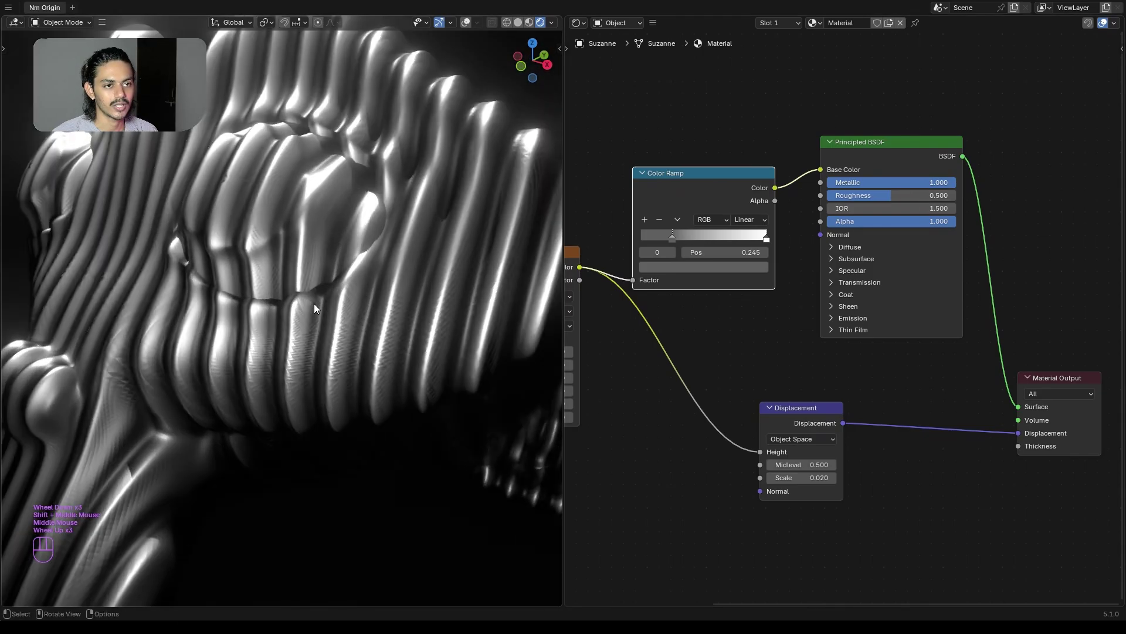
pyautogui.moveTo(290, 420); pyautogui.dragTo(280, 447, button='middle')
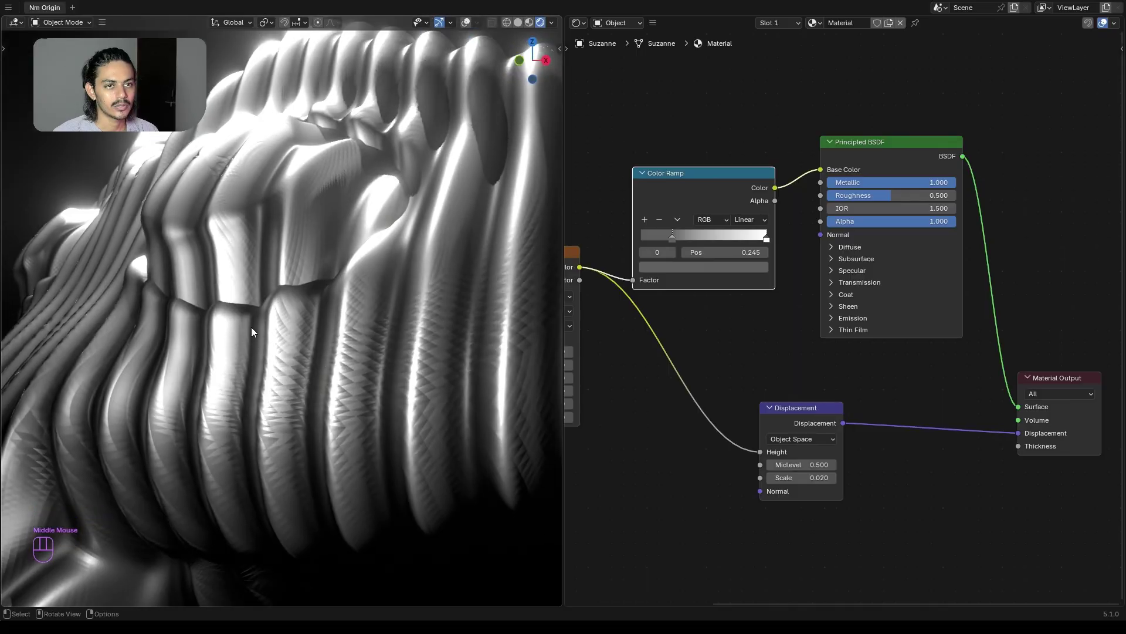
pyautogui.scroll(-5, 253, 261)
pyautogui.moveTo(232, 279); pyautogui.dragTo(223, 304, button='middle')
pyautogui.click(223, 303)
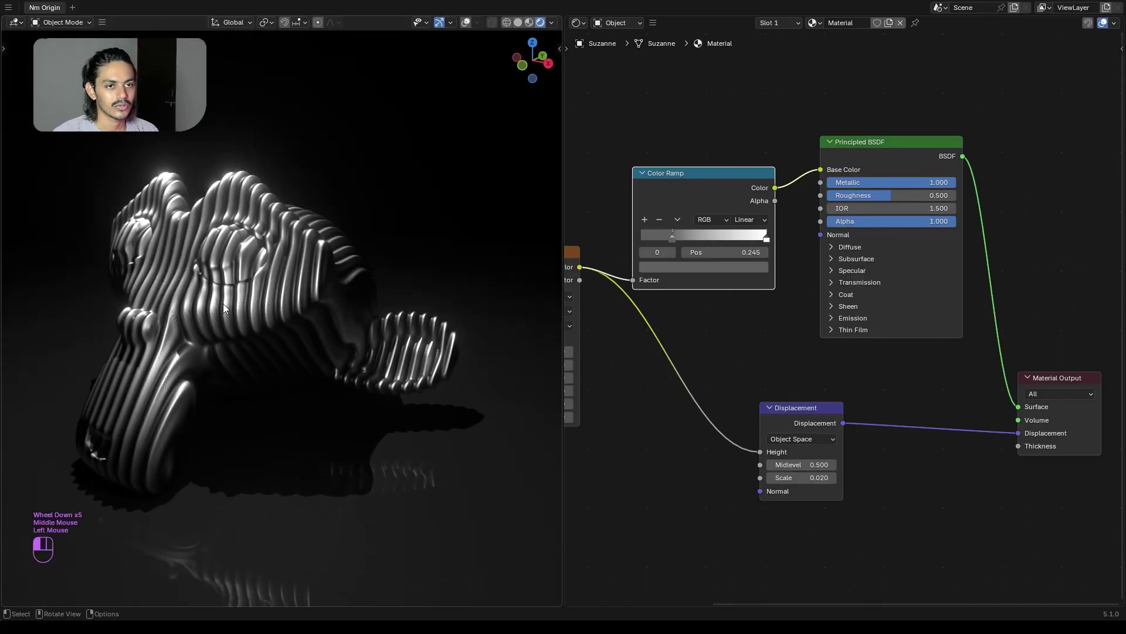
# Try viewport and render levels of 6 on Suzanne's Subdivision modifier, inspect the ridges, and undo the change.
pyautogui.click(577, 22)
pyautogui.click(944, 64)
pyautogui.click(574, 190)
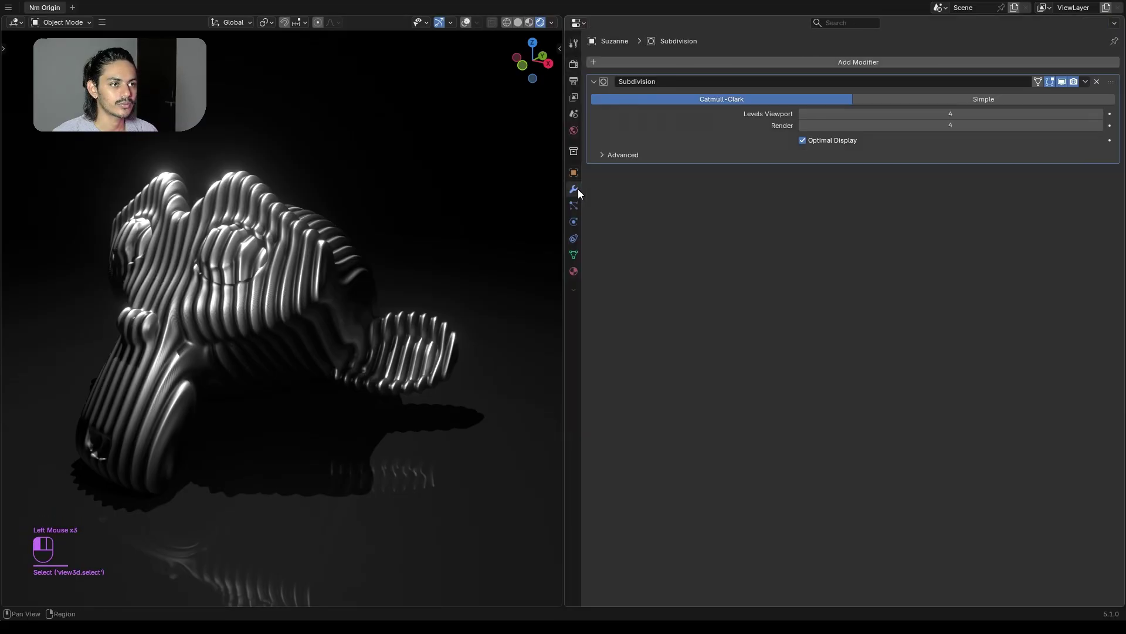
pyautogui.moveTo(922, 115); pyautogui.dragTo(972, 125)
pyautogui.scroll(4, 320, 268)
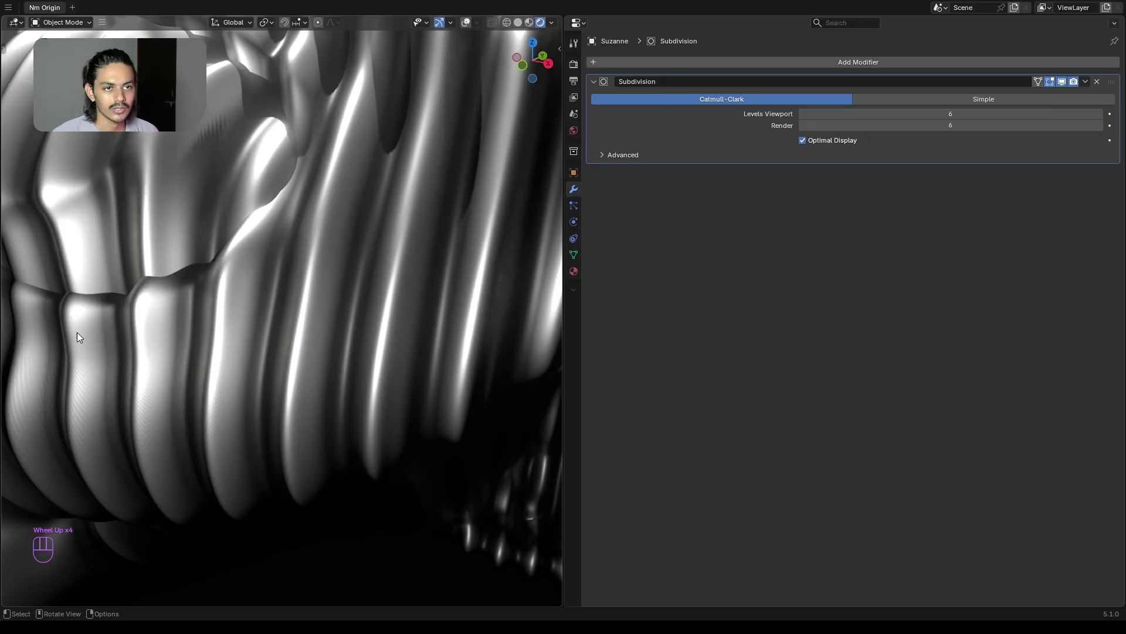
pyautogui.scroll(1, 218, 310)
pyautogui.scroll(-4, 221, 308)
pyautogui.hotkey('ctrl', 'z')
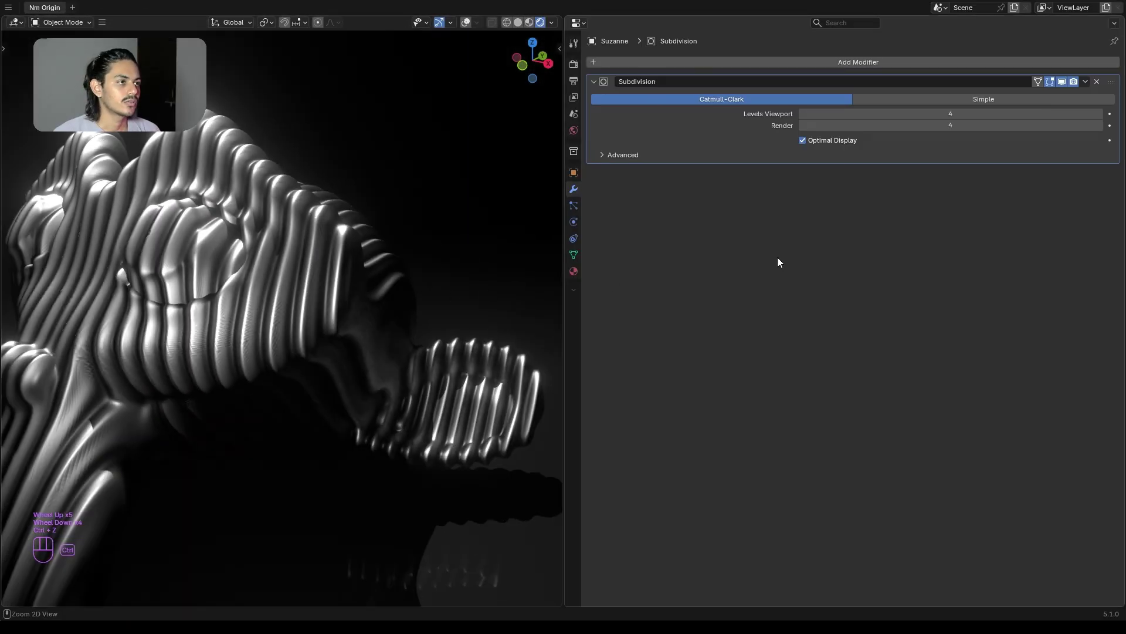
# Switch the Properties editor back to the Shader Editor and reframe Suzanne beside the material's node tree.
pyautogui.click(579, 23)
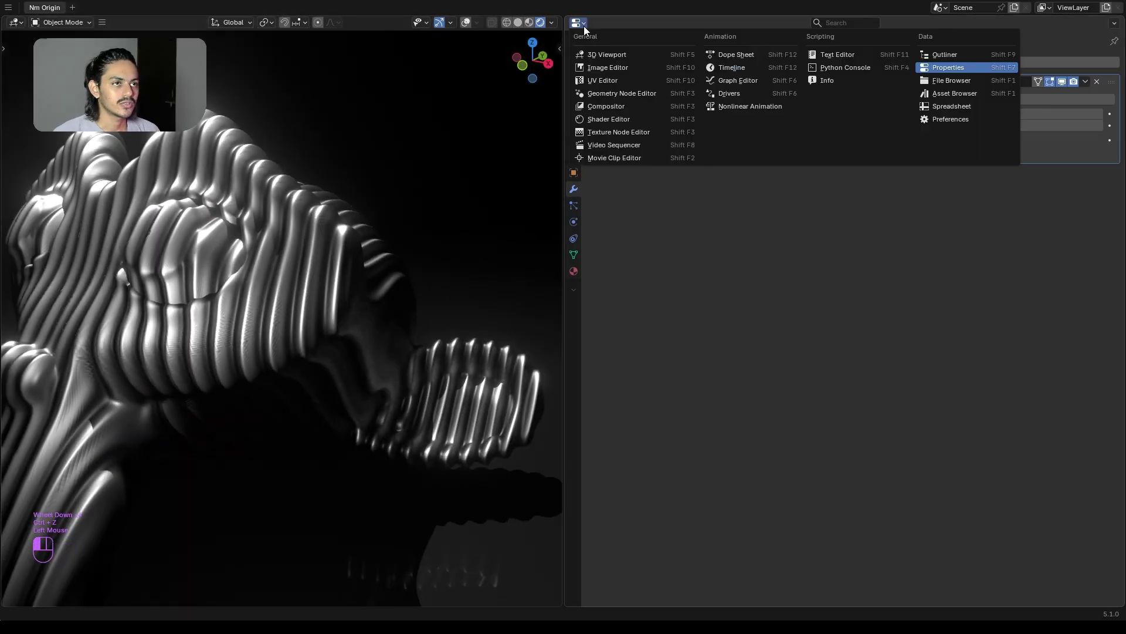
pyautogui.click(618, 122)
pyautogui.scroll(-2, 302, 210)
pyautogui.keyDown('shift'); pyautogui.moveTo(301, 210); pyautogui.dragTo(304, 274, button='middle'); pyautogui.keyUp('shift')
pyautogui.keyDown('shift'); pyautogui.scroll(-1, 276, 274); pyautogui.keyUp('shift')
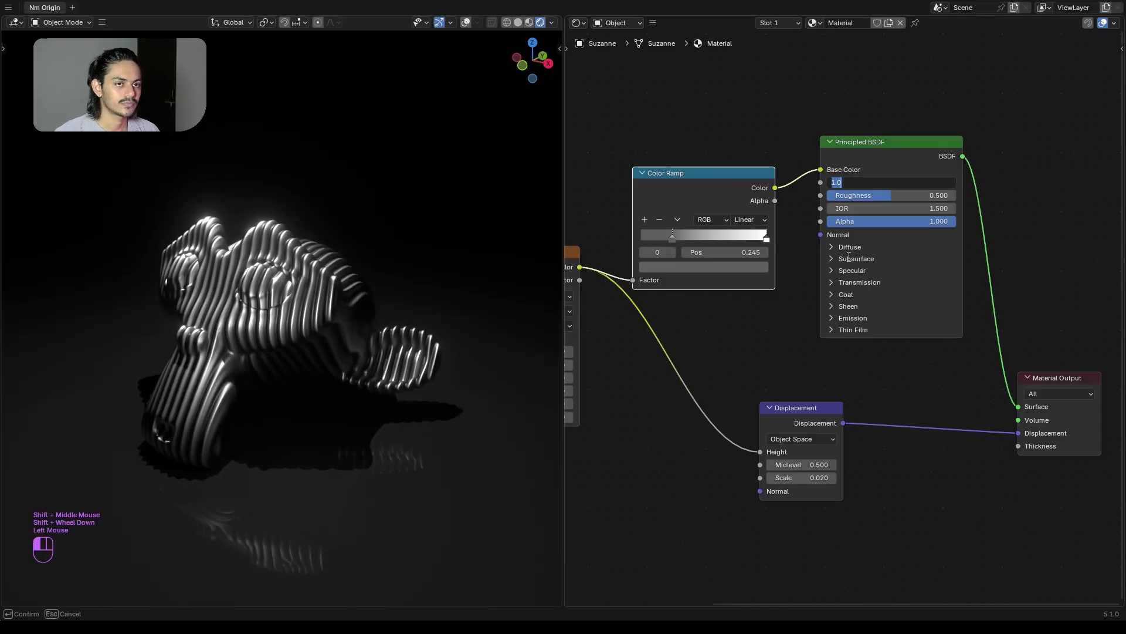
pyautogui.click(757, 331)
pyautogui.keyDown('shift'); pyautogui.moveTo(326, 279); pyautogui.dragTo(330, 254, button='middle'); pyautogui.keyUp('shift')
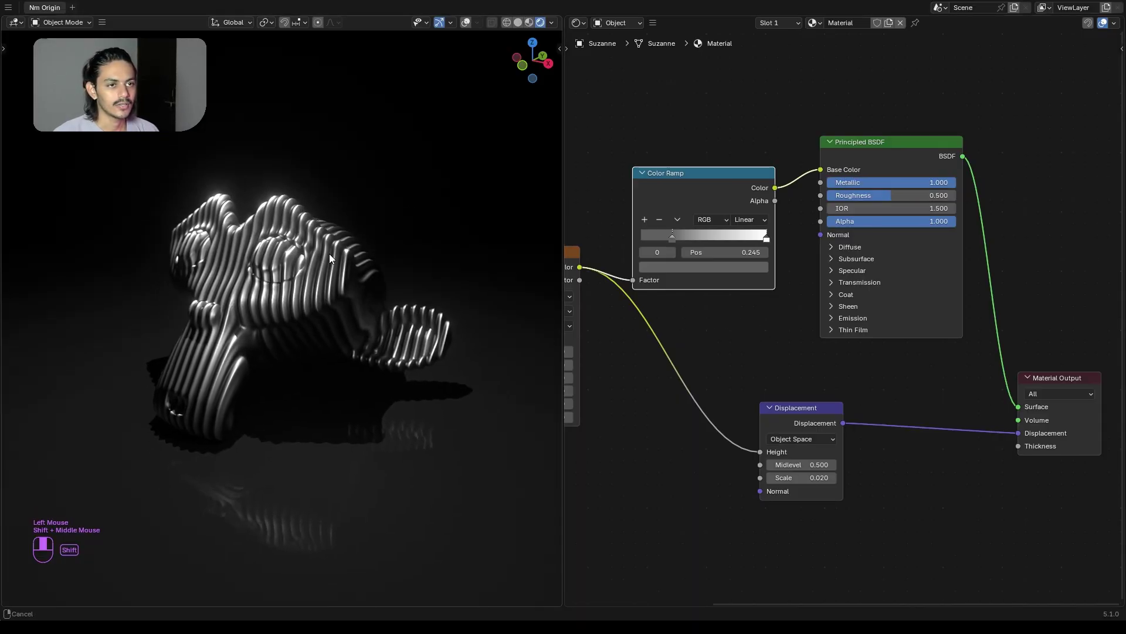
# Show Suzanne in solid shading with overlays and the viewport sidebar on, and select her.
pyautogui.doubleClick(518, 25)
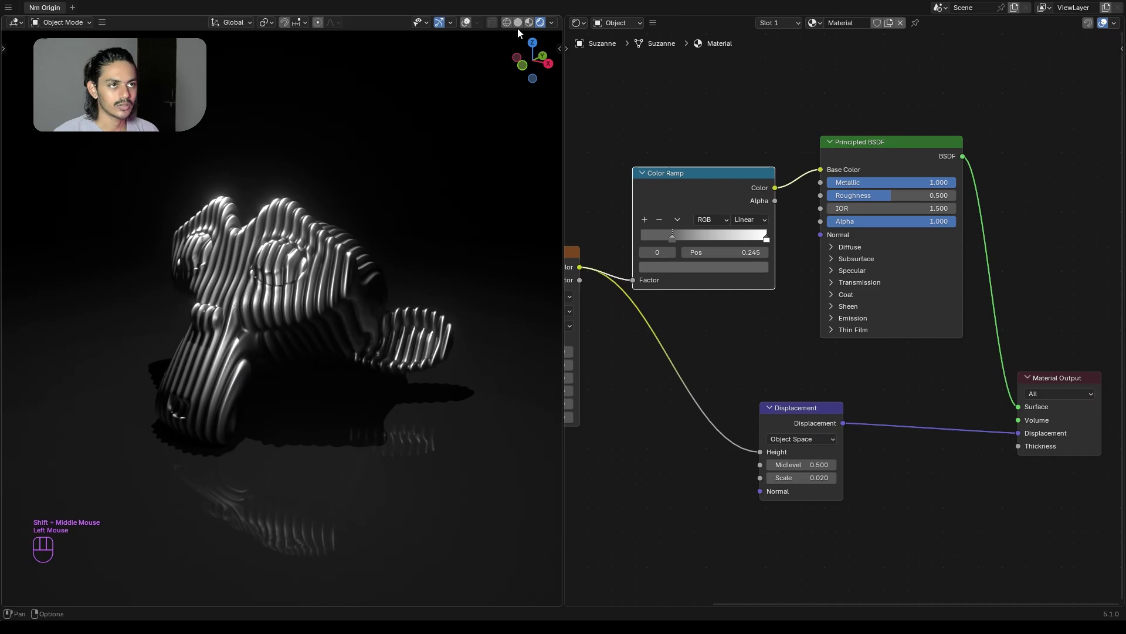
pyautogui.press('n')
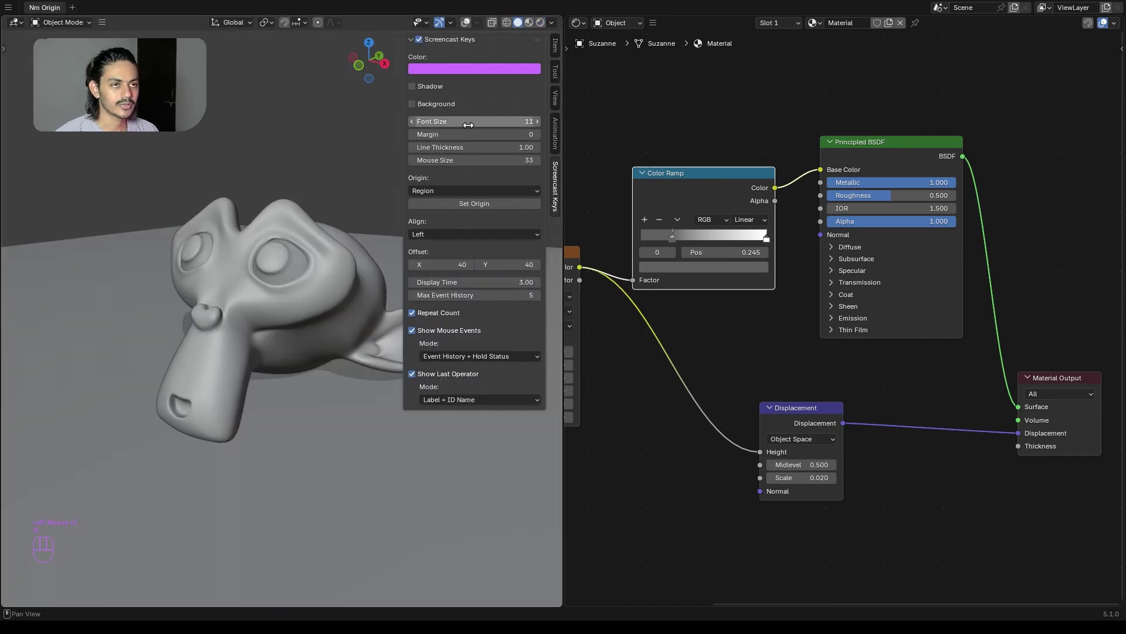
pyautogui.click(348, 170)
pyautogui.click(466, 23)
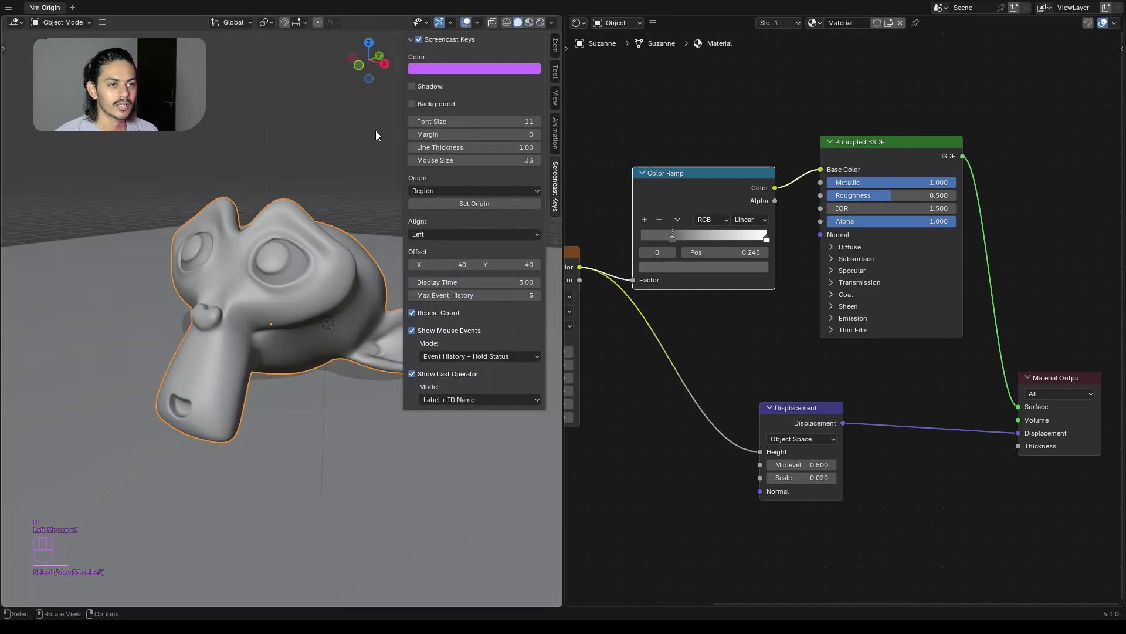
# Drive Suzanne's Z rotation with the expression #frame/20 and play the animation.
pyautogui.click(555, 47)
pyautogui.moveTo(464, 140)
pyautogui.mouseDown()
pyautogui.moveTo(563, 141)
pyautogui.moveTo(408, 140)
pyautogui.moveTo(468, 143)
pyautogui.mouseUp()
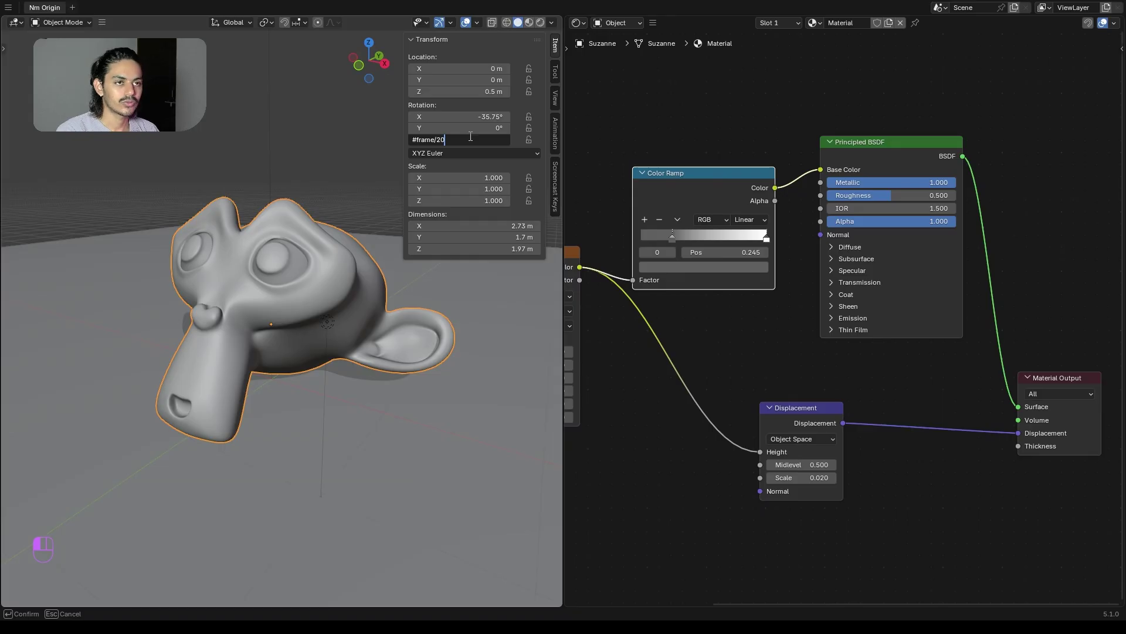
pyautogui.press('Return')
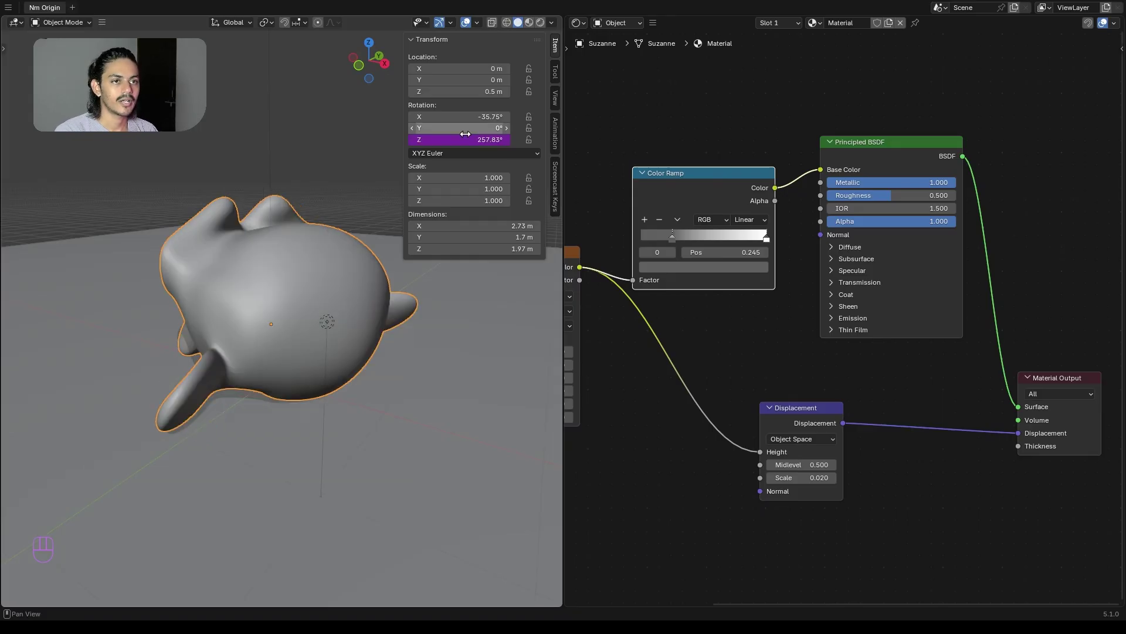
pyautogui.press('space')
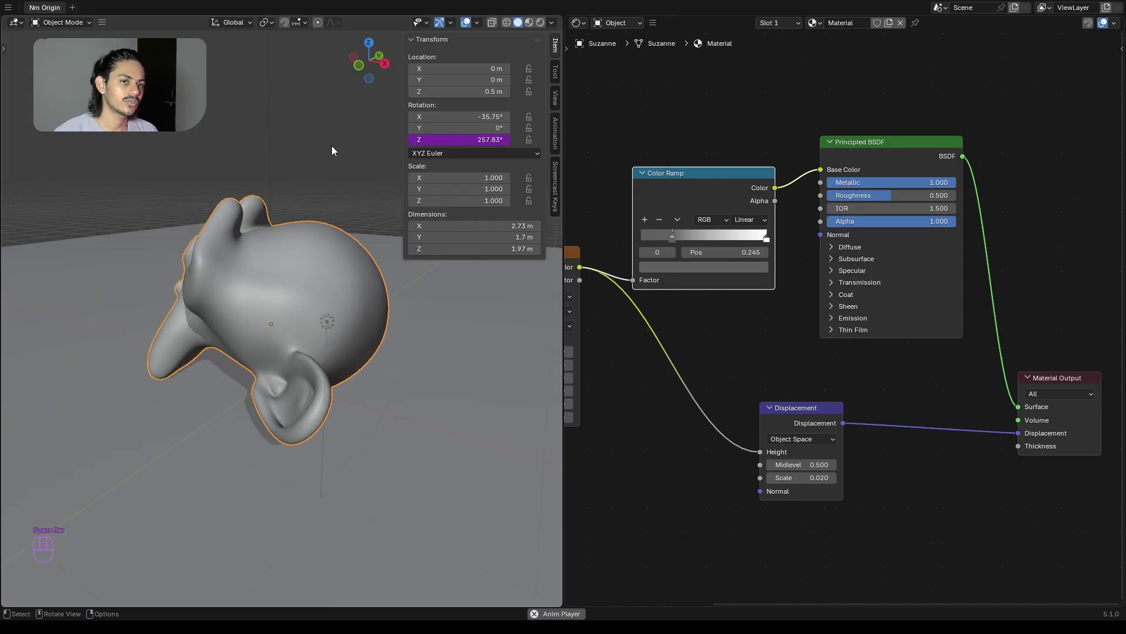
# Return the viewport to rendered shading and hide the overlays while the animation plays.
pyautogui.click(284, 139)
pyautogui.click(540, 22)
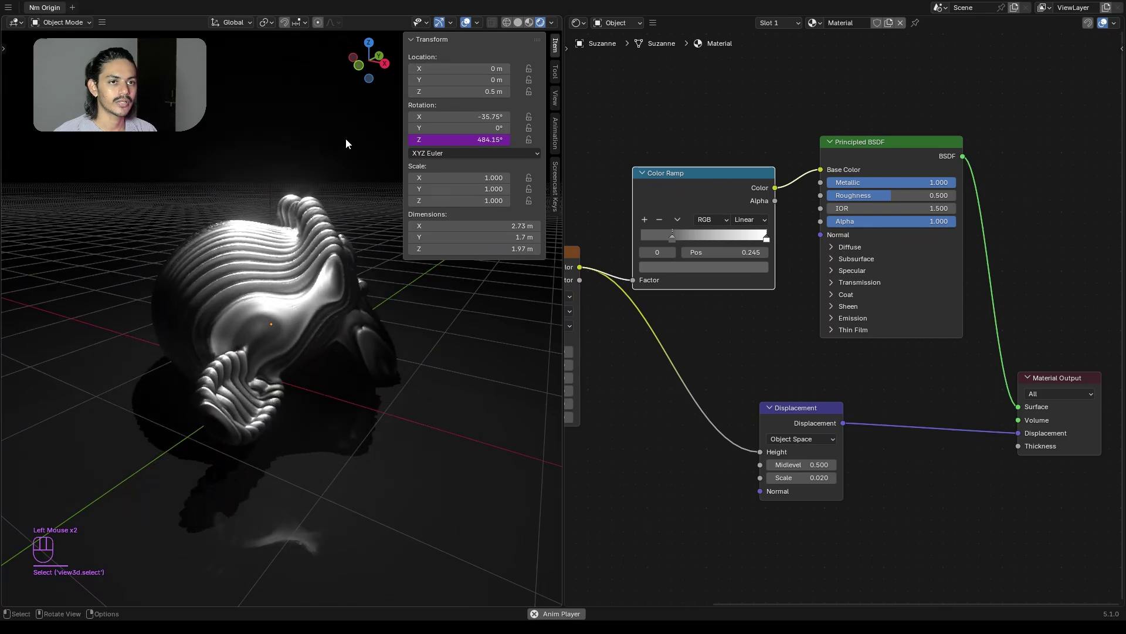
pyautogui.click(464, 23)
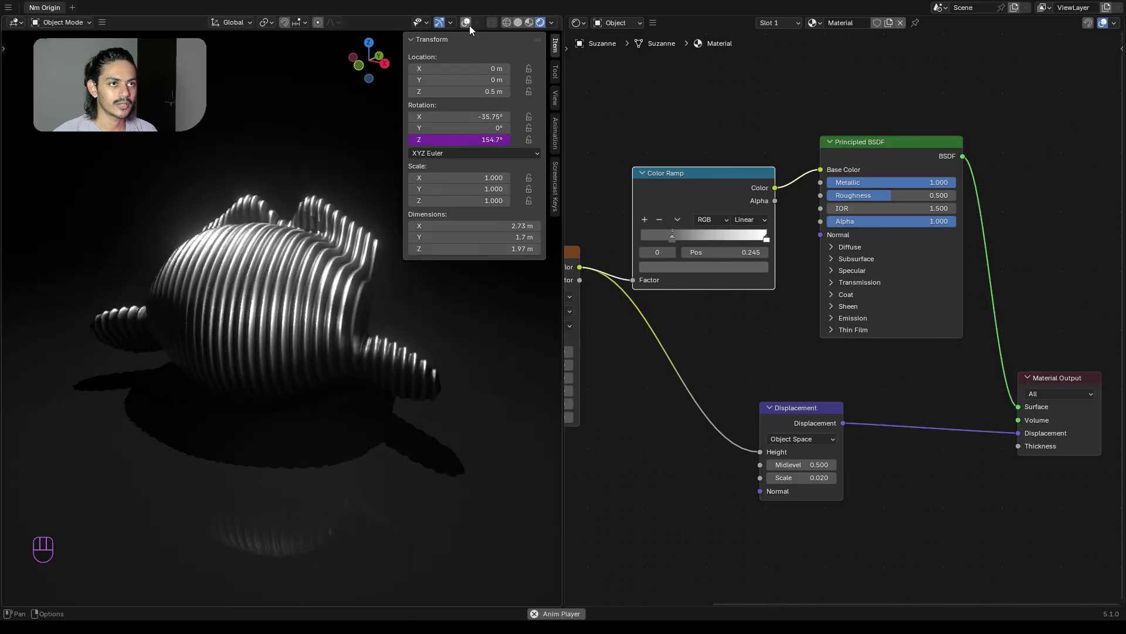
# Change the driver expression on Suzanne's Z rotation to frame/200.
pyautogui.click(495, 139)
pyautogui.write('frame/200')
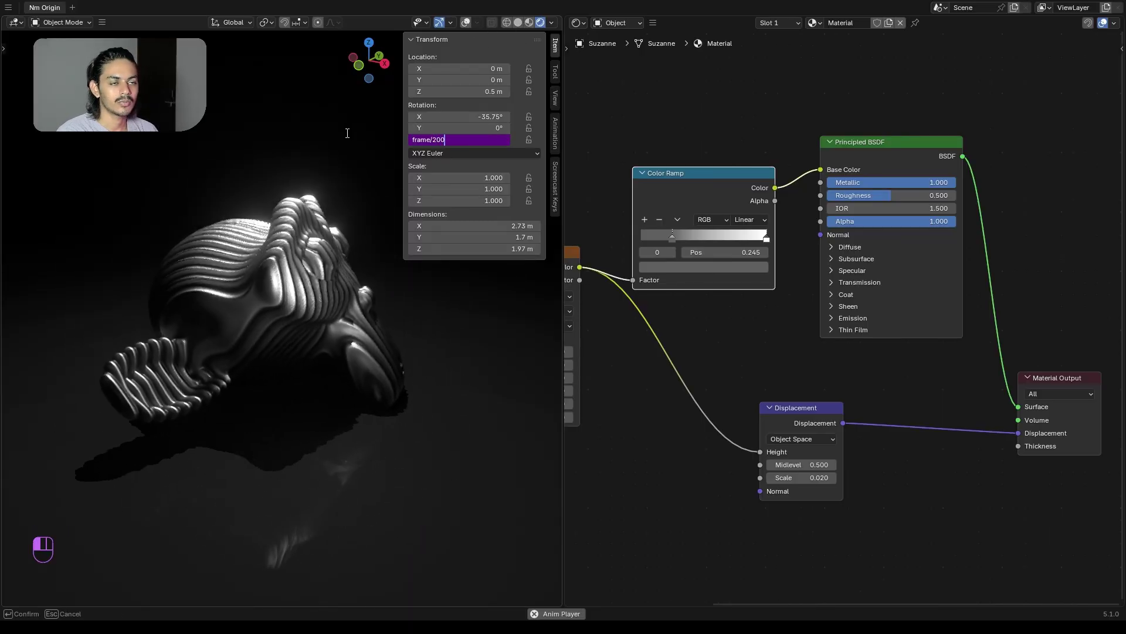
pyautogui.click(347, 136)
# Try the faster driver expressions frame/2 and frame/1 on Suzanne's Z rotation.
pyautogui.click(496, 140)
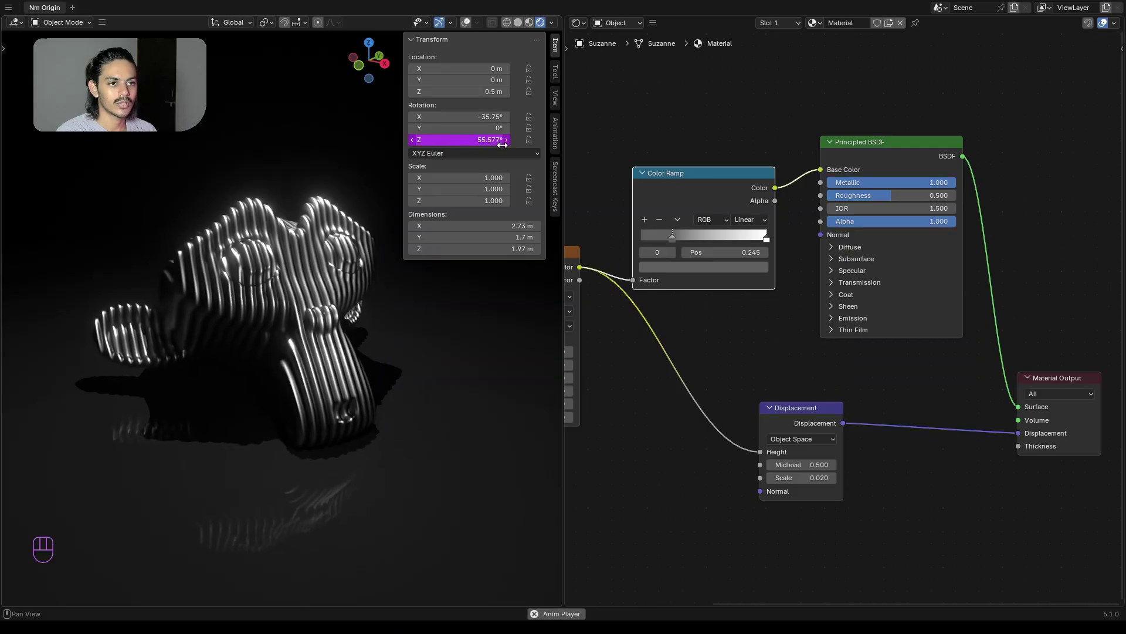
pyautogui.click(500, 142)
pyautogui.press('BackSpace')
pyautogui.press('BackSpace')
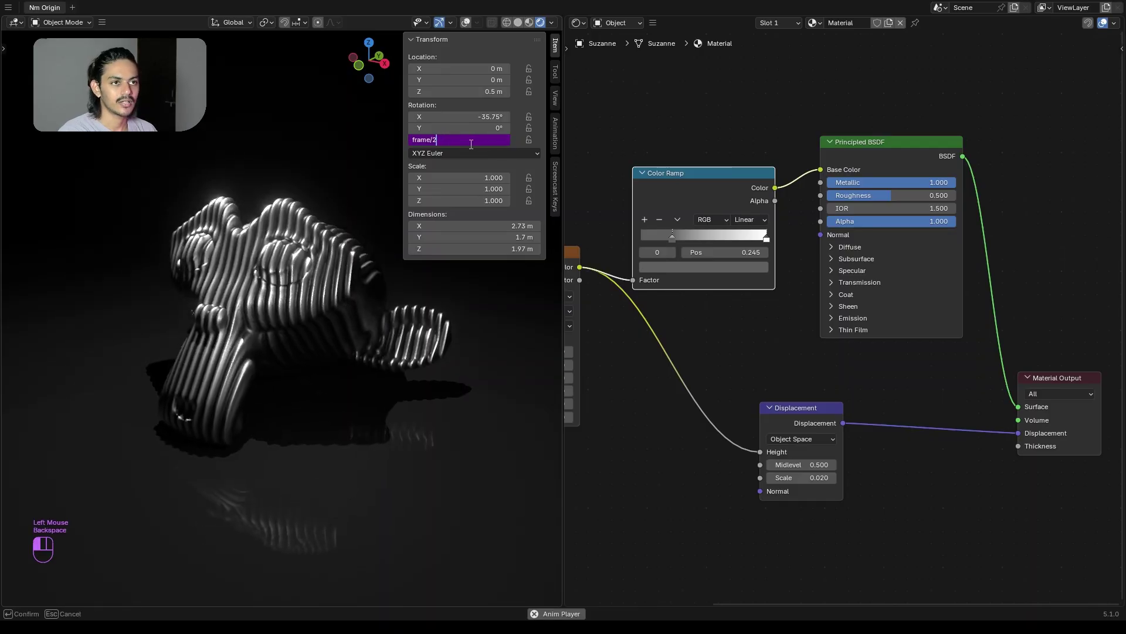
pyautogui.write('2')
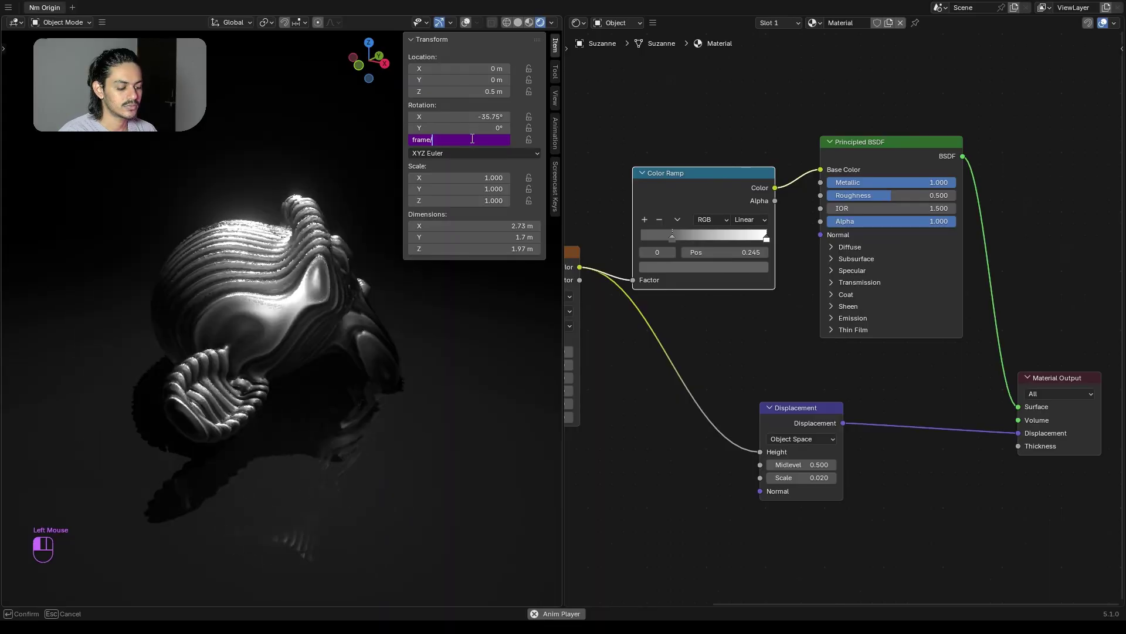
pyautogui.click(360, 134)
# Set the driver expression on Suzanne's Z rotation to frame/100.
pyautogui.doubleClick(452, 139)
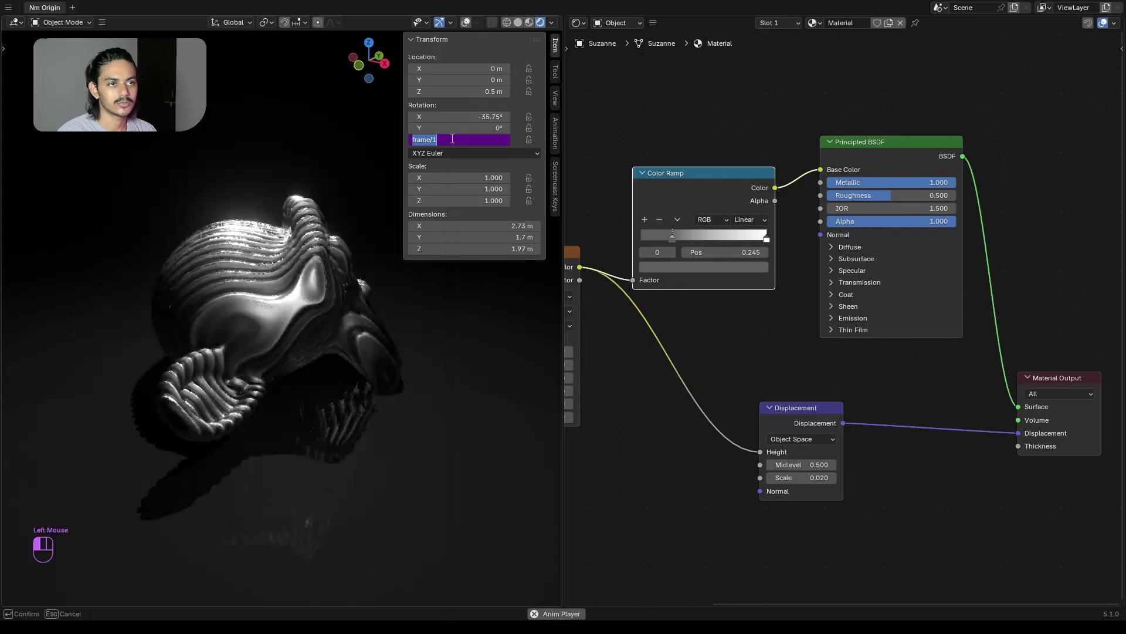
pyautogui.click(452, 140)
pyautogui.press('BackSpace')
pyautogui.write('1')
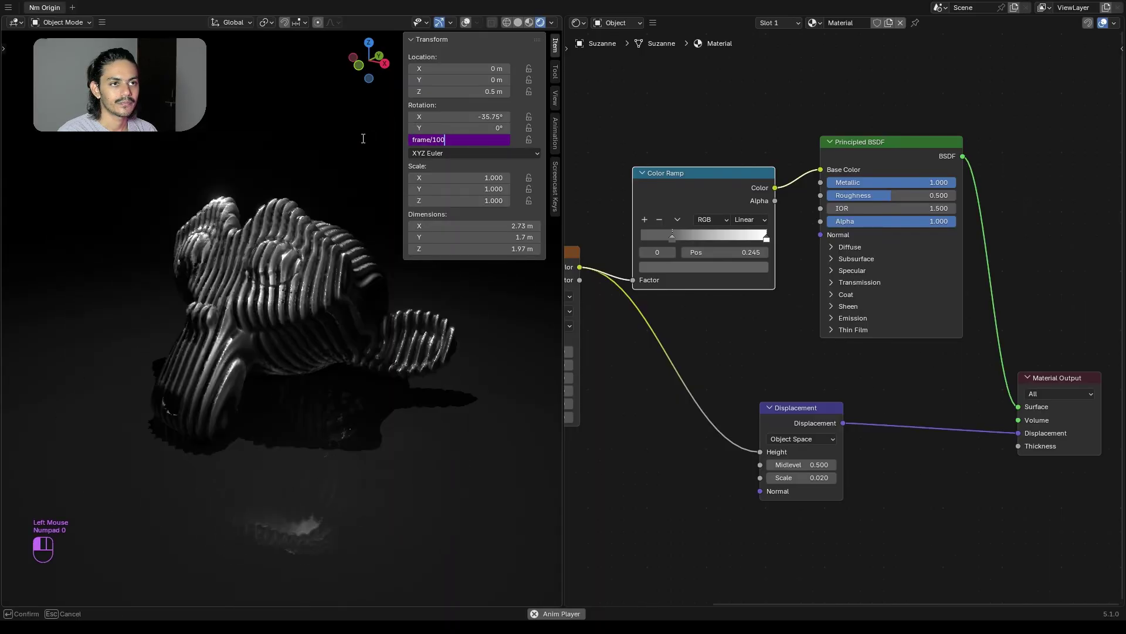
pyautogui.click(356, 137)
pyautogui.doubleClick(461, 139)
pyautogui.click(461, 139)
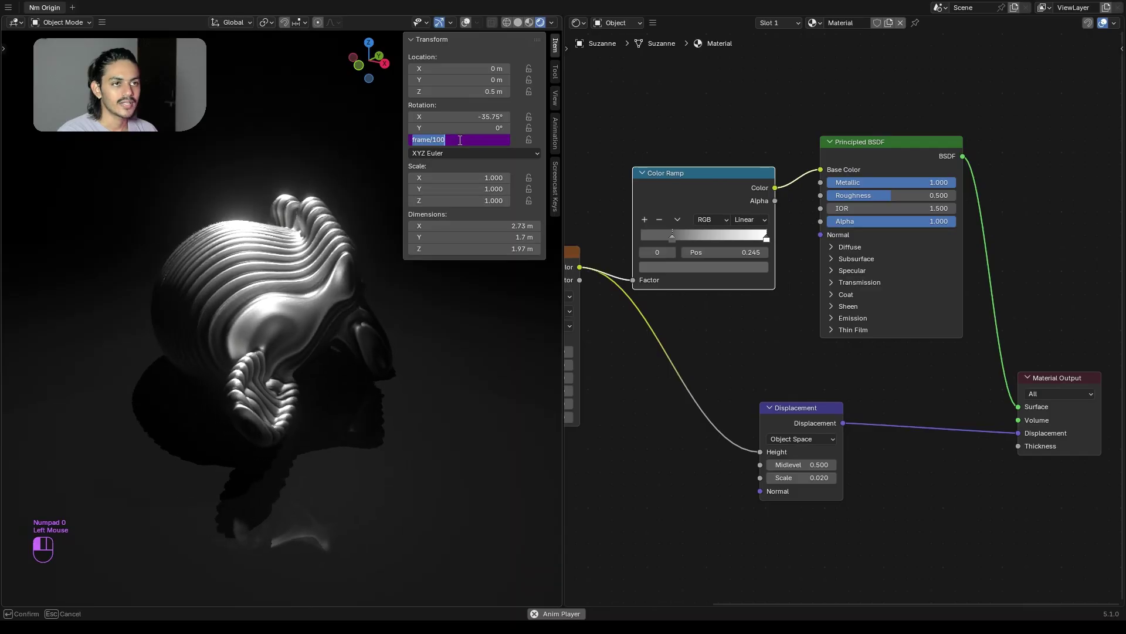
pyautogui.write('00')
pyautogui.press('Return')
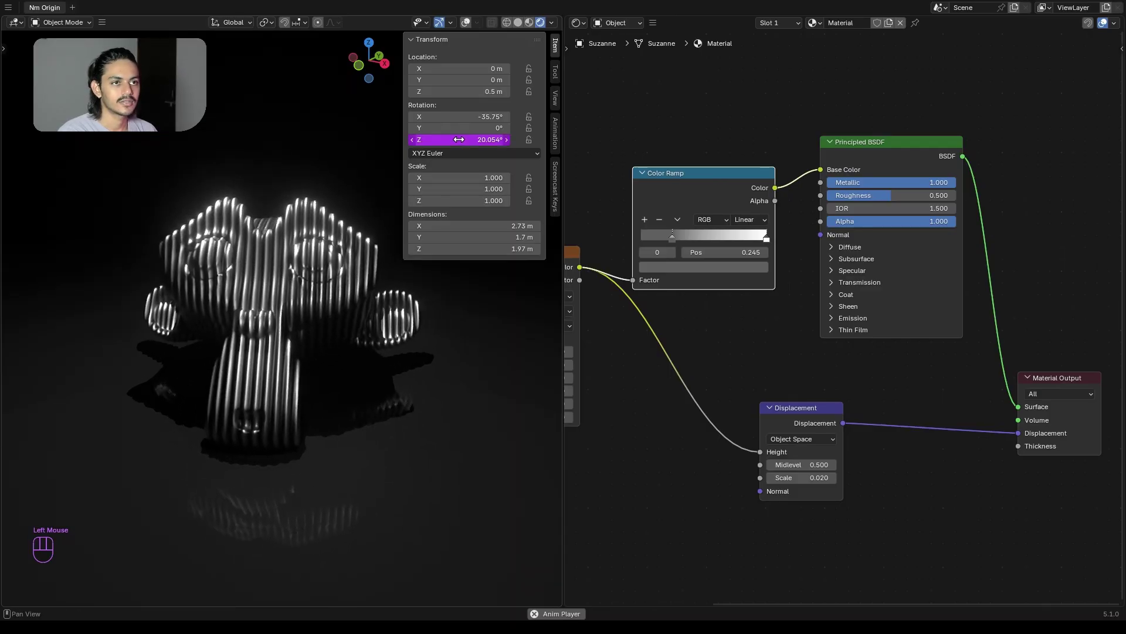
# Remove the driver from Suzanne's Z rotation, reset the rotation to 0, and close the sidebar.
pyautogui.rightClick(459, 140)
pyautogui.click(458, 141)
pyautogui.click(458, 140)
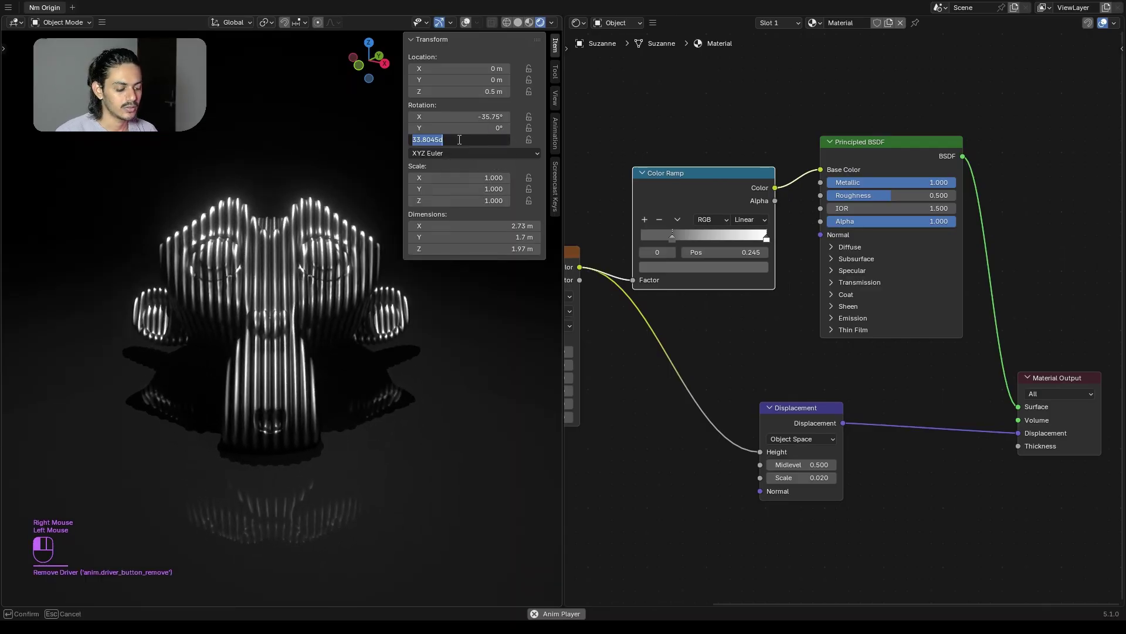
pyautogui.write('0')
pyautogui.click(357, 144)
pyautogui.press('n')
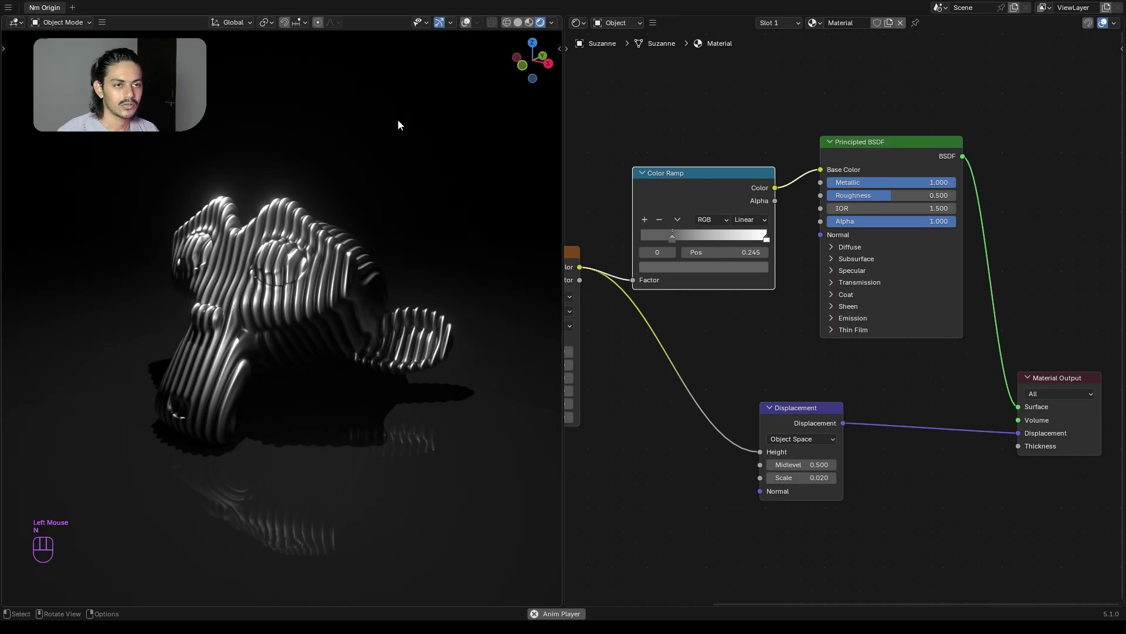
# Examine Suzanne's metallic ridges in a maximized viewport and up close alongside the Color Ramp's dark stop.
pyautogui.keyDown('shift'); pyautogui.moveTo(348, 204); pyautogui.dragTo(349, 196, button='middle'); pyautogui.keyUp('shift')
pyautogui.hotkey('ctrl', 'space')
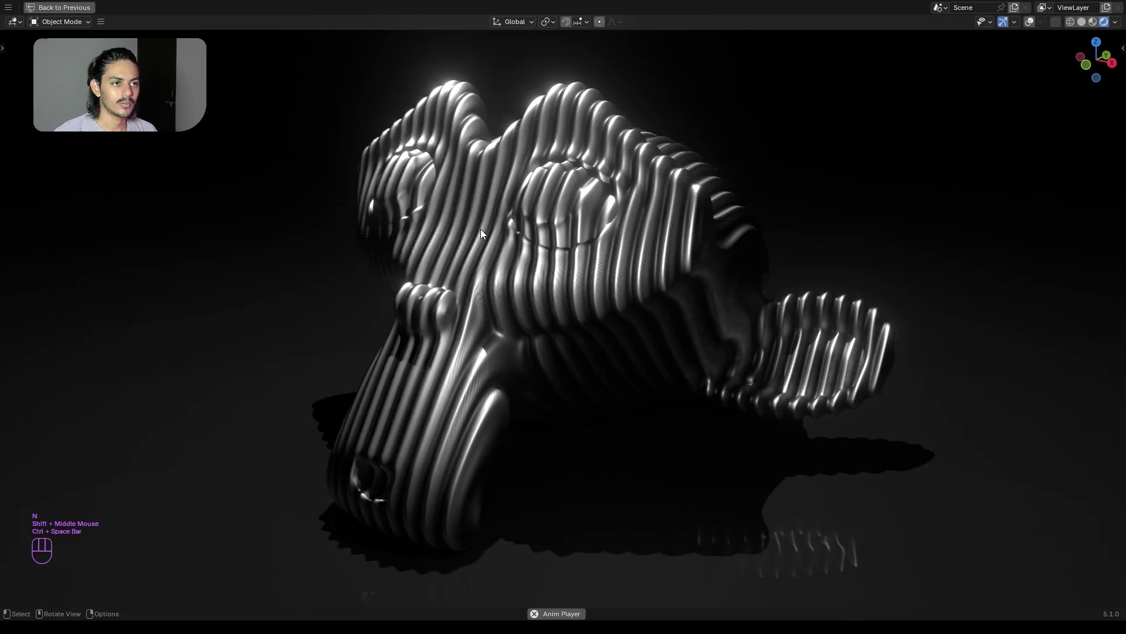
pyautogui.moveTo(480, 229); pyautogui.dragTo(494, 271, button='middle')
pyautogui.scroll(-3, 471, 248)
pyautogui.hotkey('ctrl', 'space')
pyautogui.scroll(4, 677, 239)
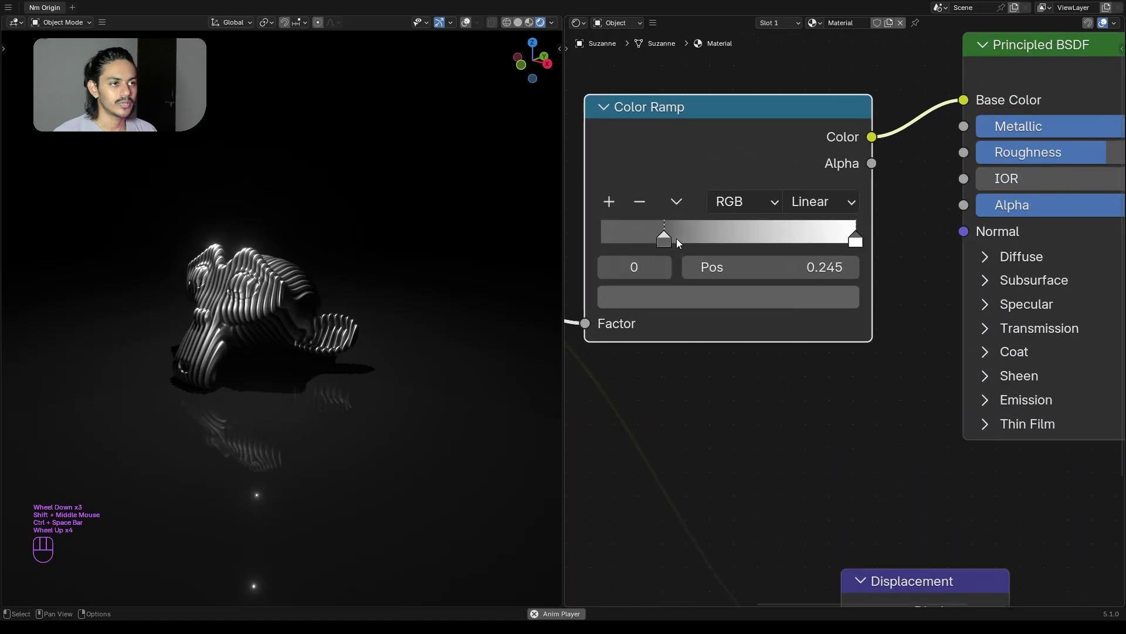
pyautogui.scroll(5, 274, 264)
pyautogui.keyDown('shift'); pyautogui.scroll(1, 270, 275); pyautogui.keyUp('shift')
pyautogui.keyDown('shift'); pyautogui.moveTo(269, 278); pyautogui.dragTo(321, 216, button='middle'); pyautogui.keyUp('shift')
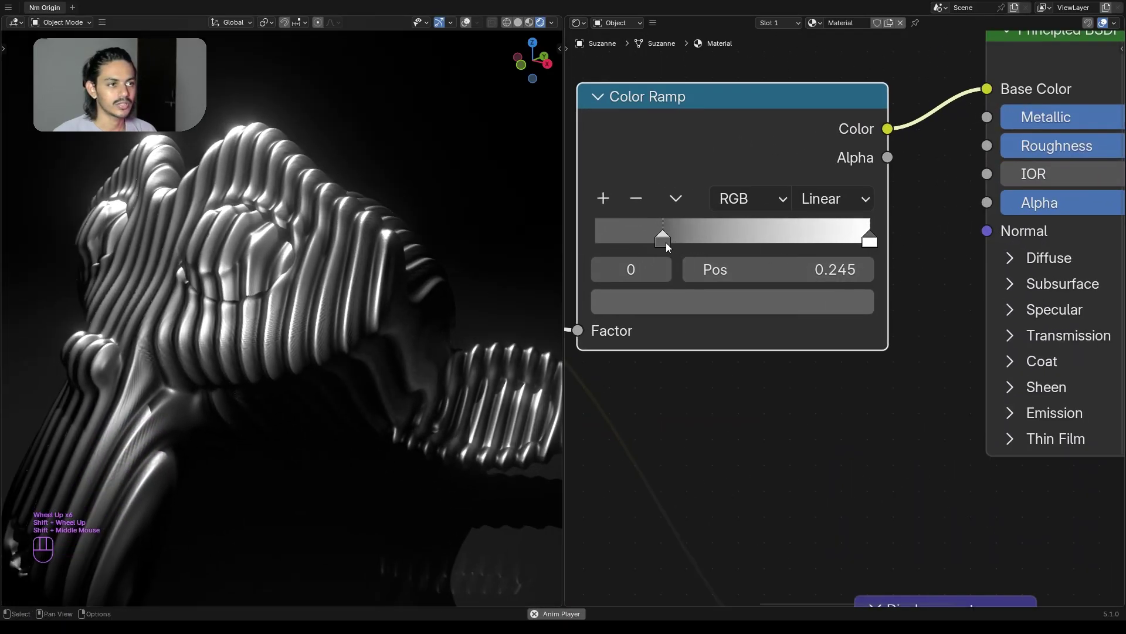
pyautogui.moveTo(667, 242)
pyautogui.mouseDown()
pyautogui.moveTo(830, 237)
pyautogui.moveTo(663, 244)
pyautogui.mouseUp()
# Tidy the node layout in a maximized editor by moving the Displacement node nearer the Material Output and lowering the Wave Texture node.
pyautogui.scroll(-4, 414, 279)
pyautogui.hotkey('ctrl', 'space')
pyautogui.scroll(-7, 609, 274)
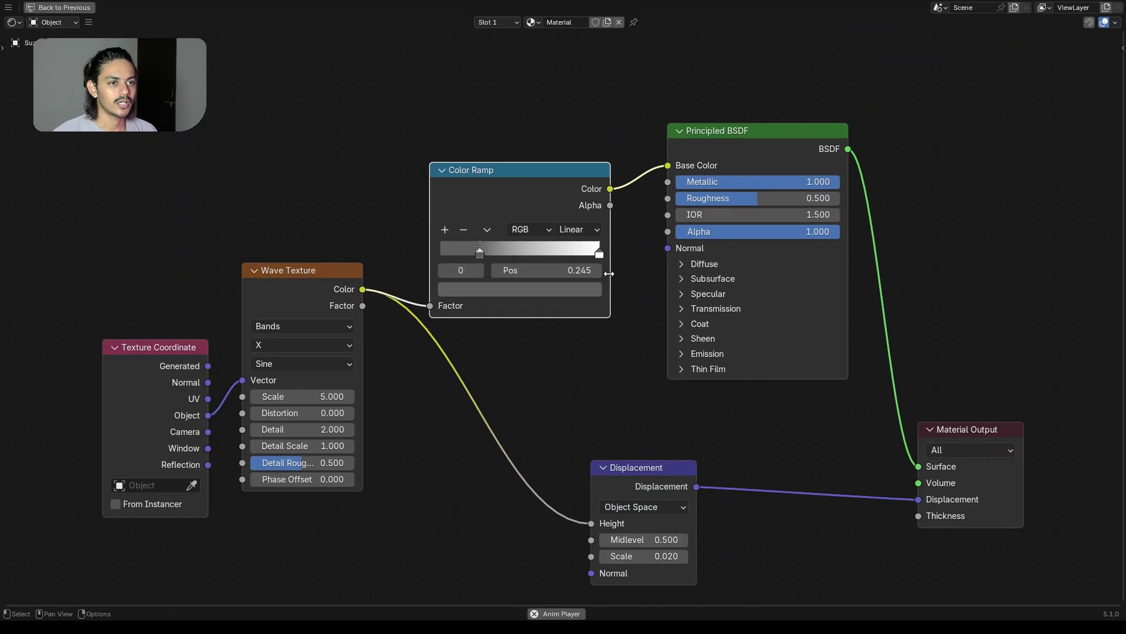
pyautogui.scroll(-2, 609, 274)
pyautogui.moveTo(662, 418); pyautogui.dragTo(756, 402)
pyautogui.press('Home')
pyautogui.moveTo(370, 267); pyautogui.dragTo(381, 315)
pyautogui.moveTo(288, 314); pyautogui.dragTo(287, 322)
pyautogui.scroll(2, 603, 412)
pyautogui.moveTo(603, 413); pyautogui.dragTo(562, 419, button='middle')
pyautogui.hotkey('ctrl', 'space')
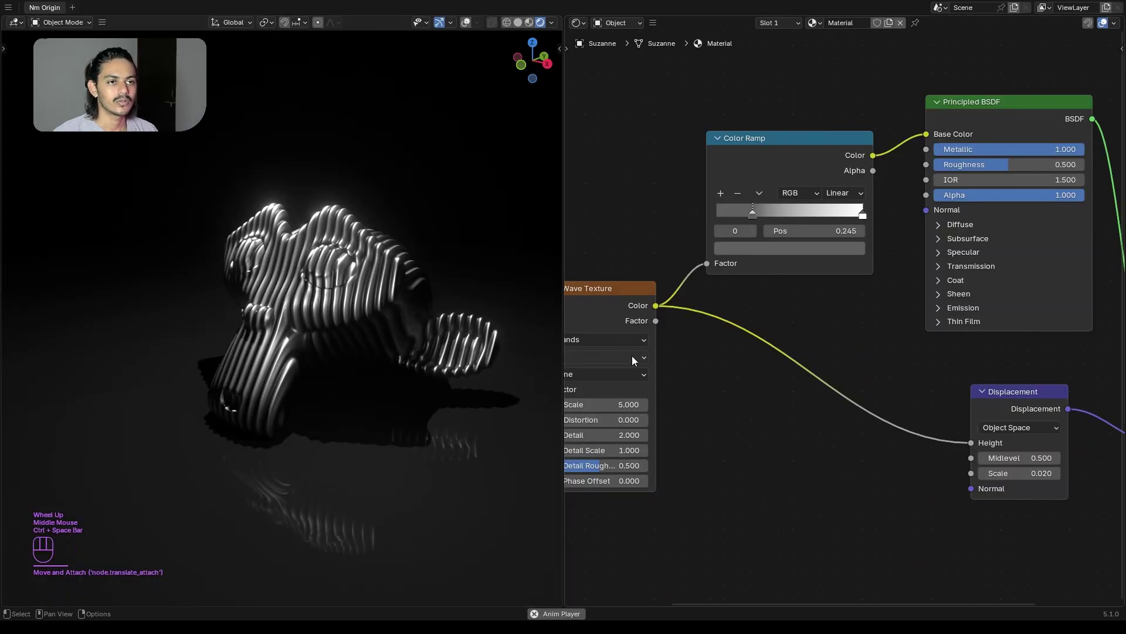